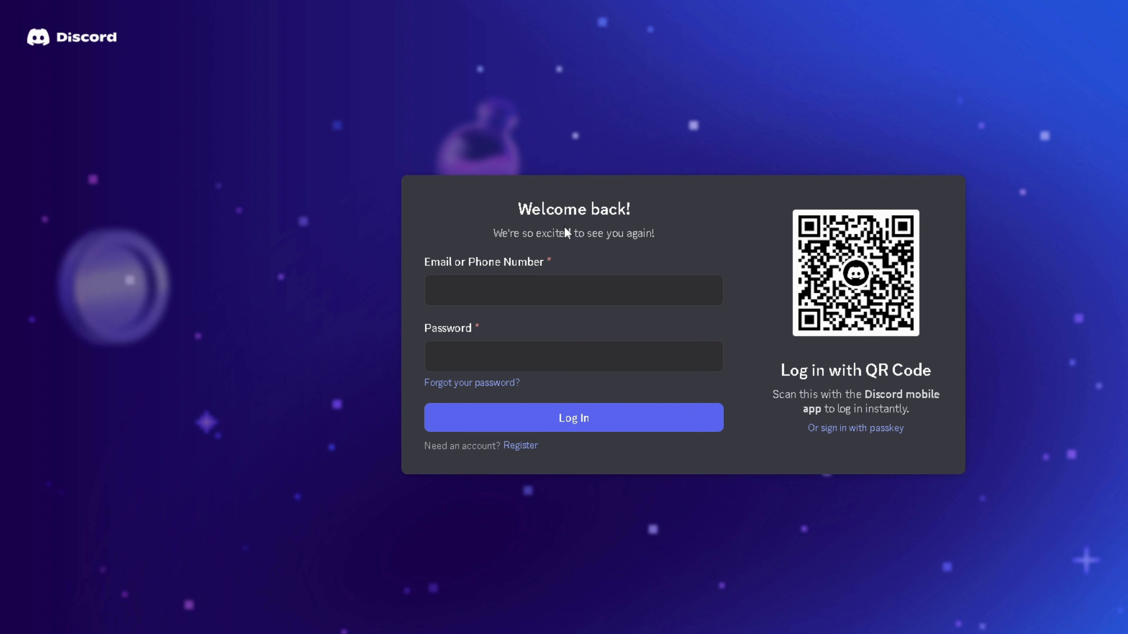
- Start registering and enter the email address, a username with one corrected character, and a password
click(521, 448)
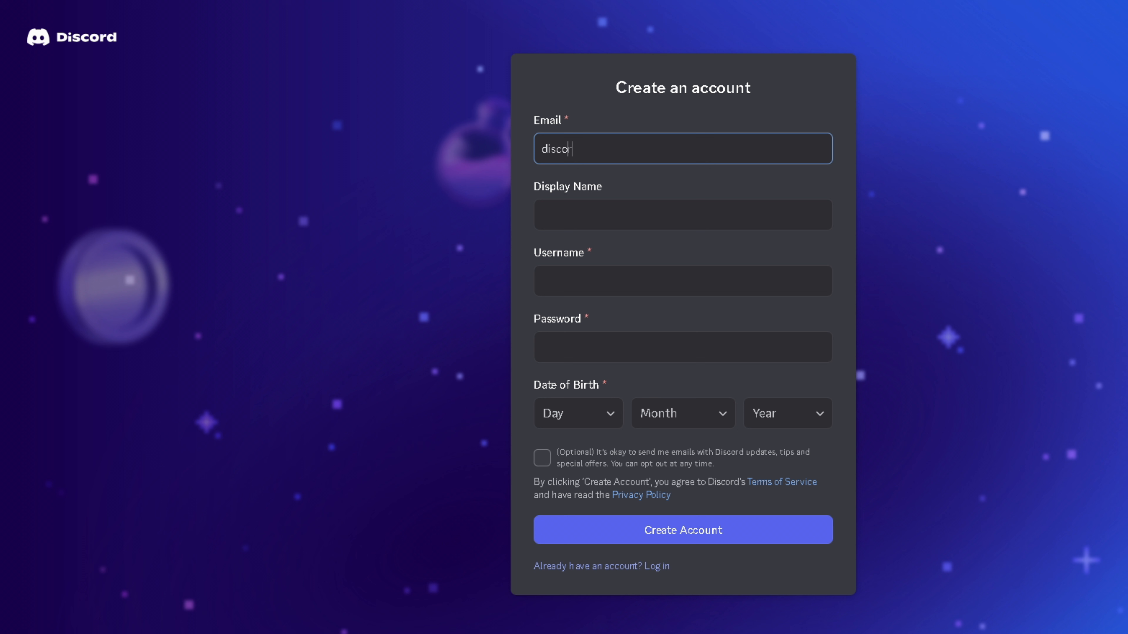
key(Tab)
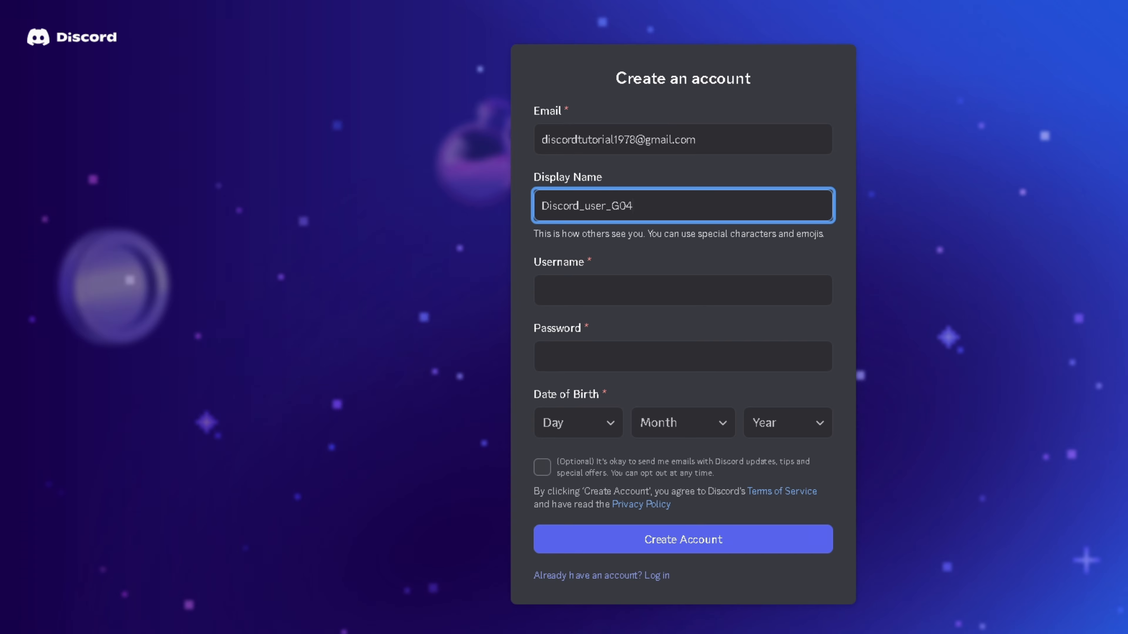
key(Tab)
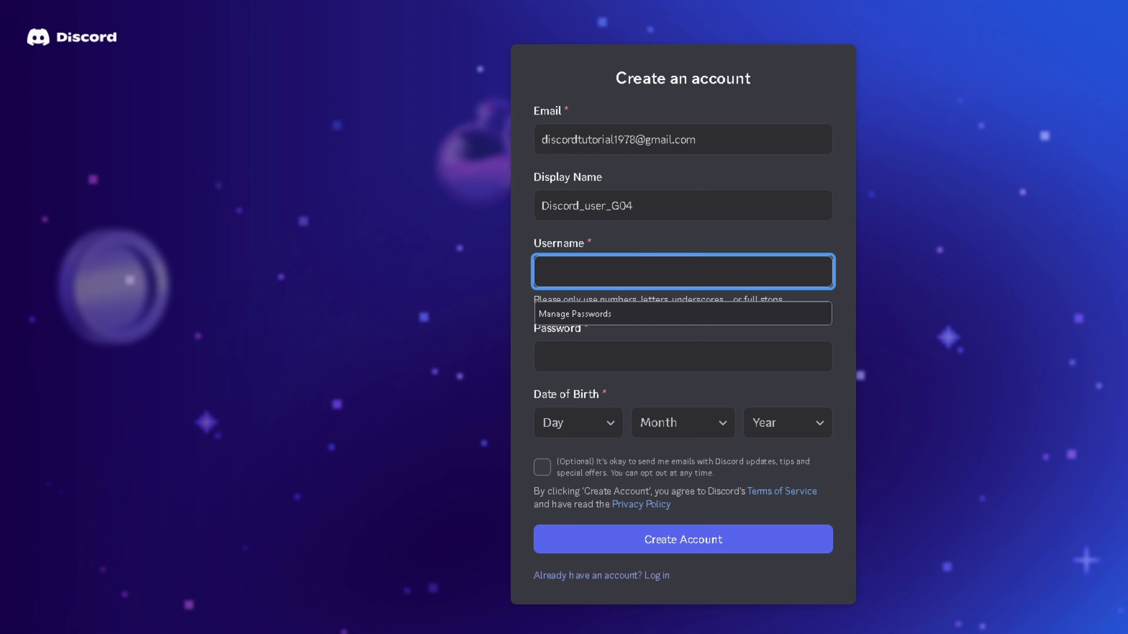
text(discord_user_g04)
key(Left)
key(Left)
key(Left)
key(BackSpace)
text(0)
key(Right)
key(Right)
key(Right)
key(Right)
key(Right)
key(Right)
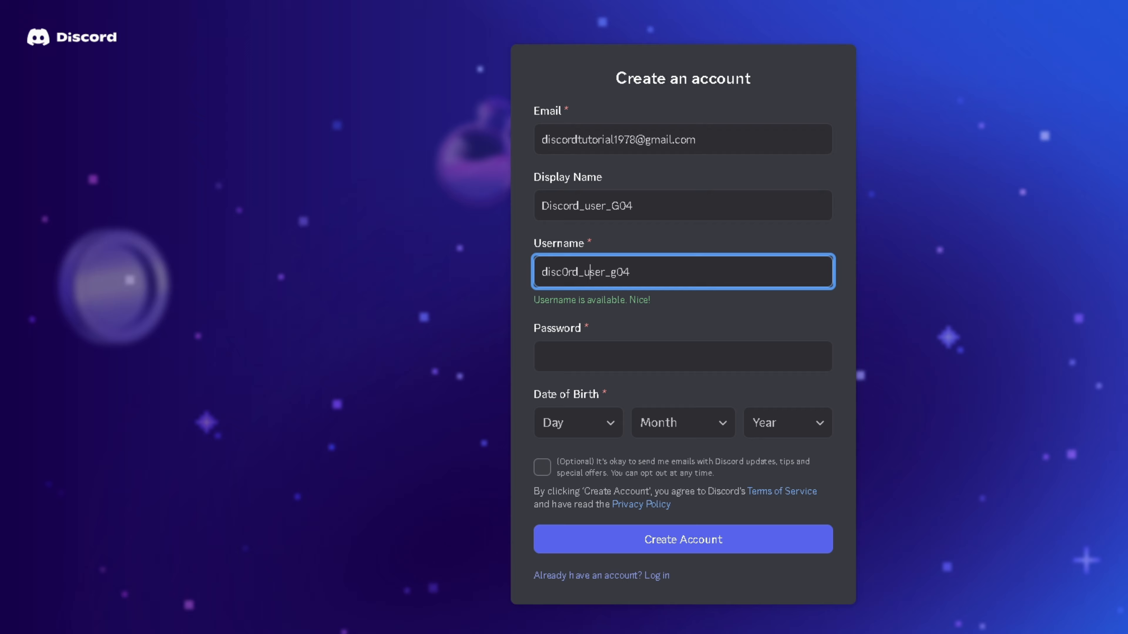
key(Tab)
text(•••••••••••••)
- Set the birth date to 1 January 1873 and submit the account form
key(Tab)
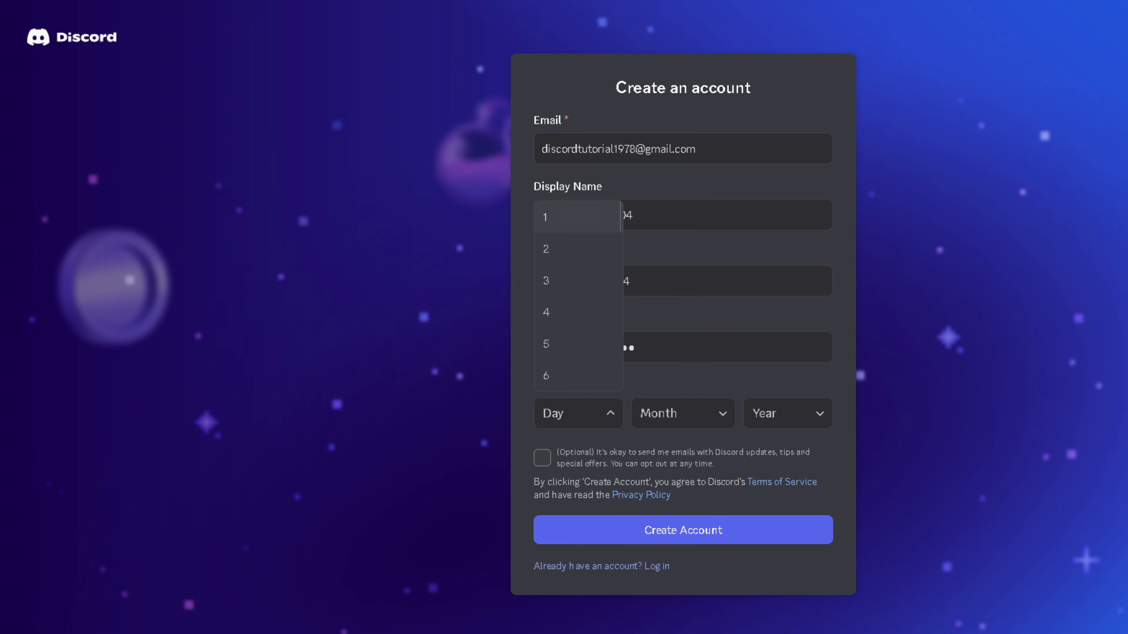
key(Tab)
key(Tab)
key(Up)
key(Tab)
key(Tab)
key(Tab)
key(Tab)
key(Return)
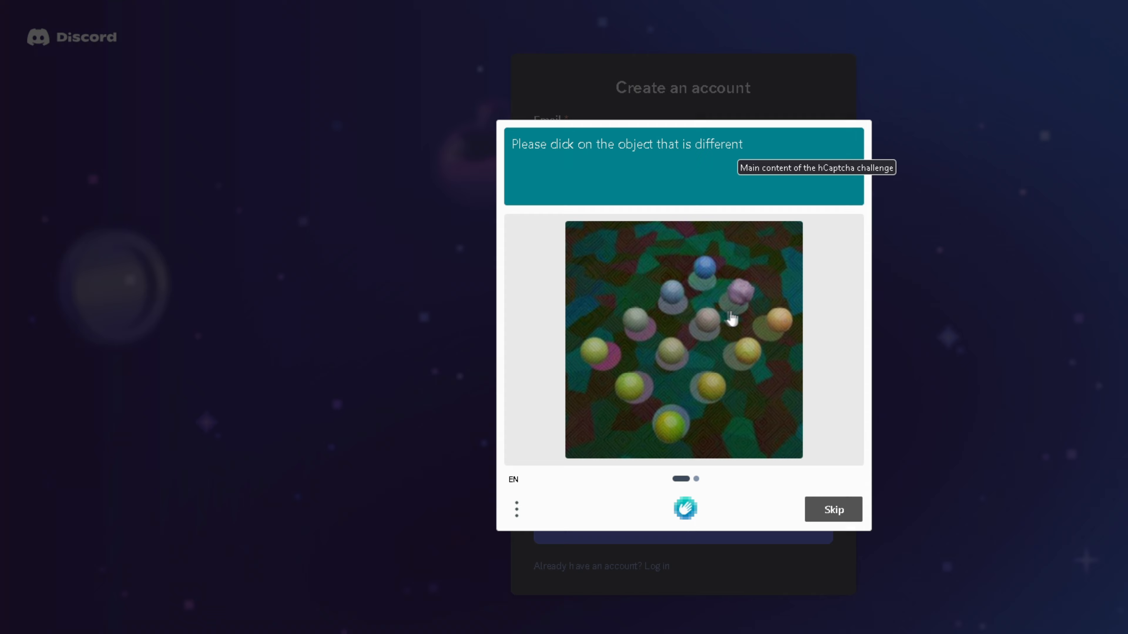
- Solve both hCaptcha puzzles by marking the odd object in each
click(741, 287)
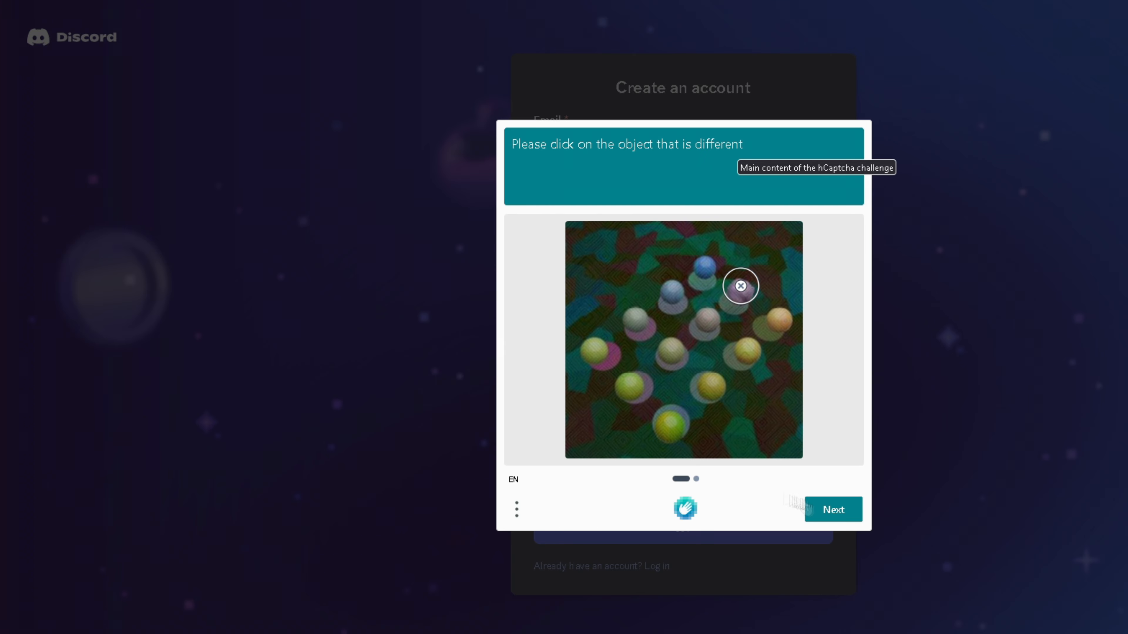
click(835, 518)
click(670, 431)
click(834, 510)
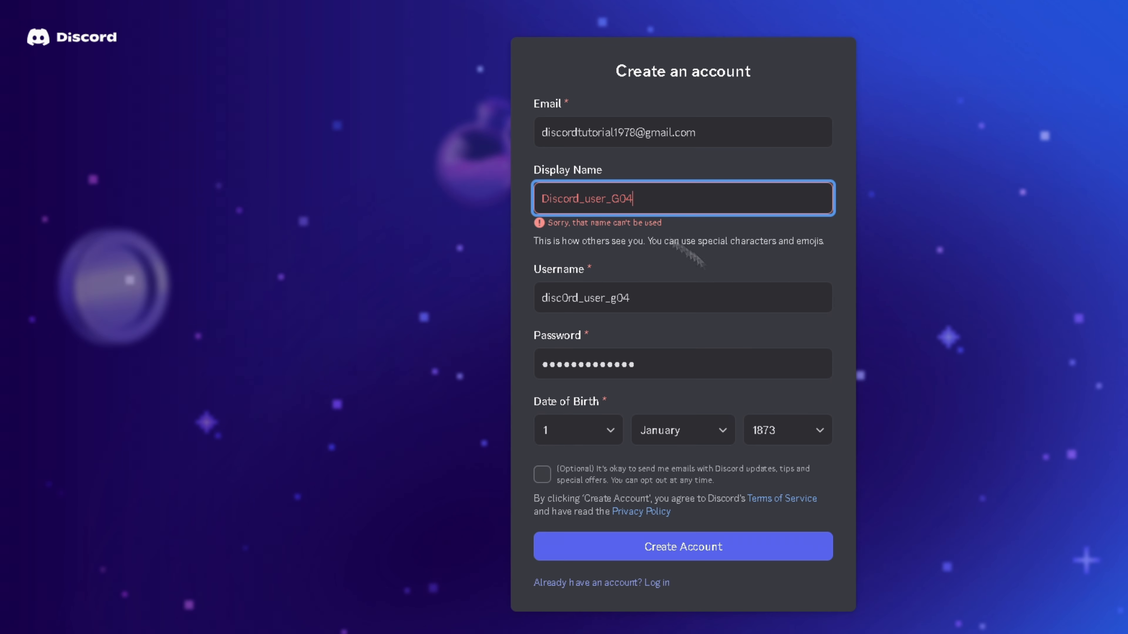
- Clear the rejected text from the Display Name field
drag(580, 208, 538, 207)
key(BackSpace)
key(ctrl+a)
key(BackSpace)
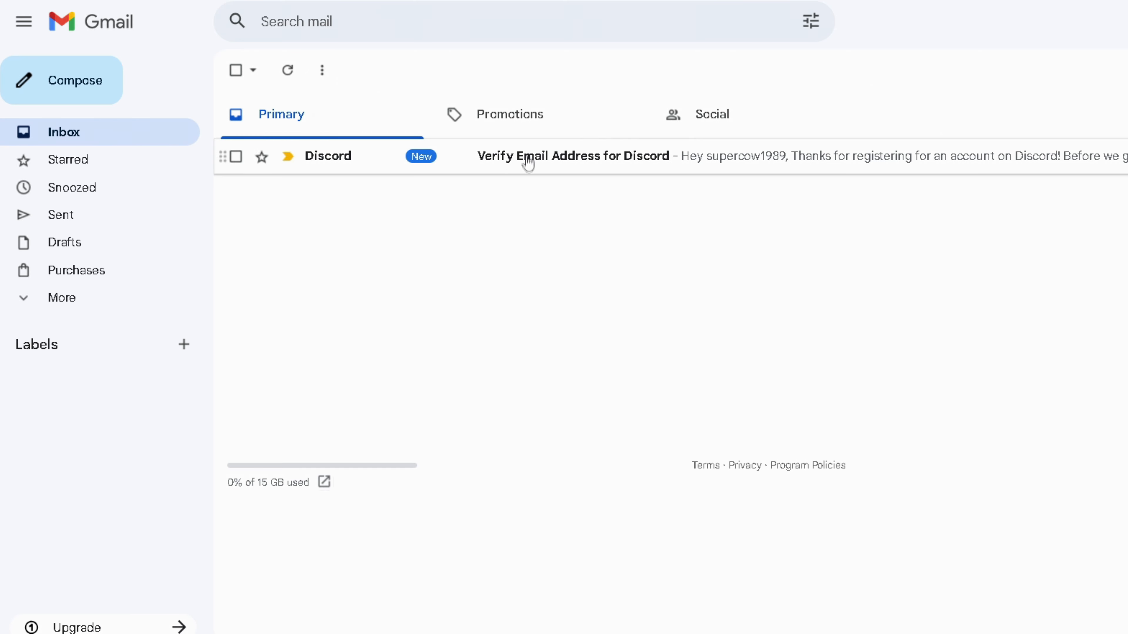
- Open the 'Verify Email Address for Discord' message in Gmail and verify the address
click(528, 163)
click(788, 465)
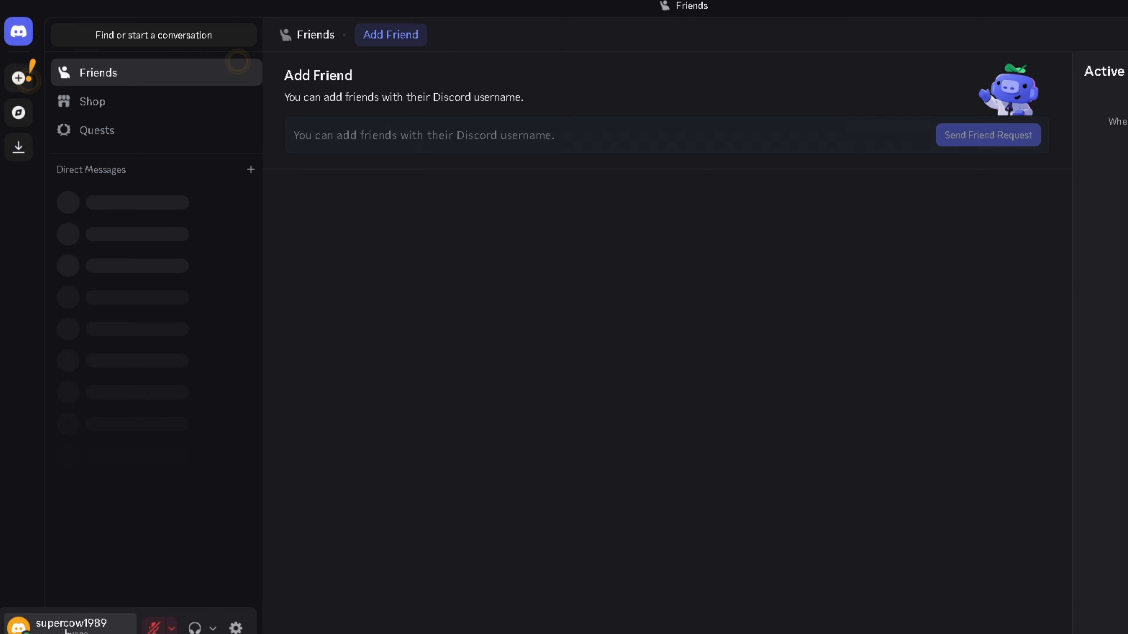
- Edit the profile avatar, zooming and repositioning the photo in the crop circle, then copy the username
click(90, 630)
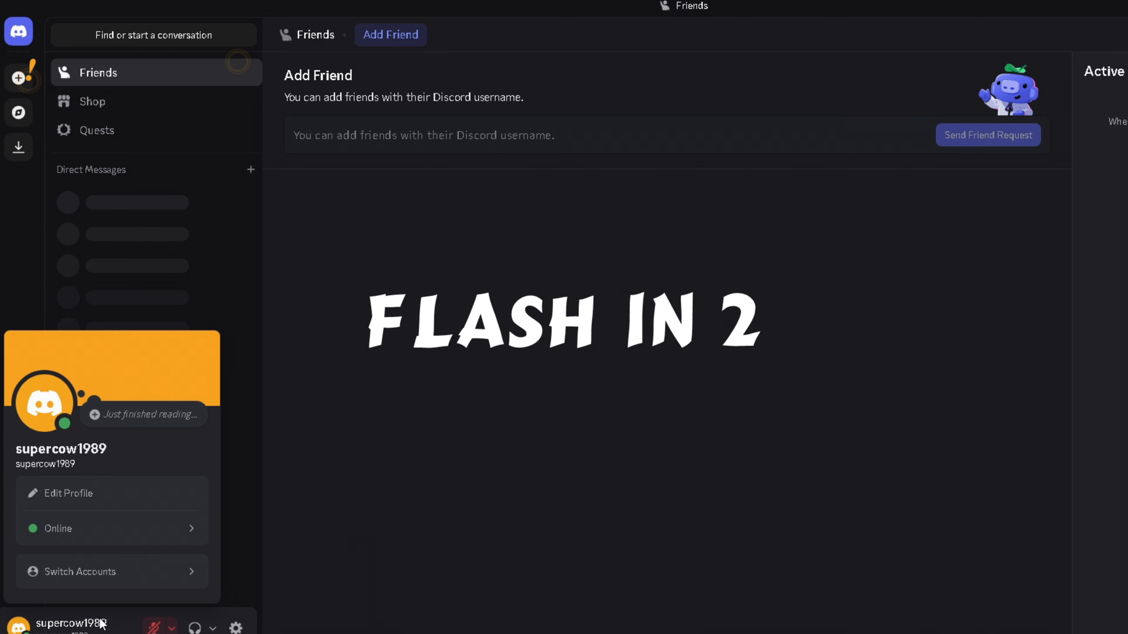
click(104, 499)
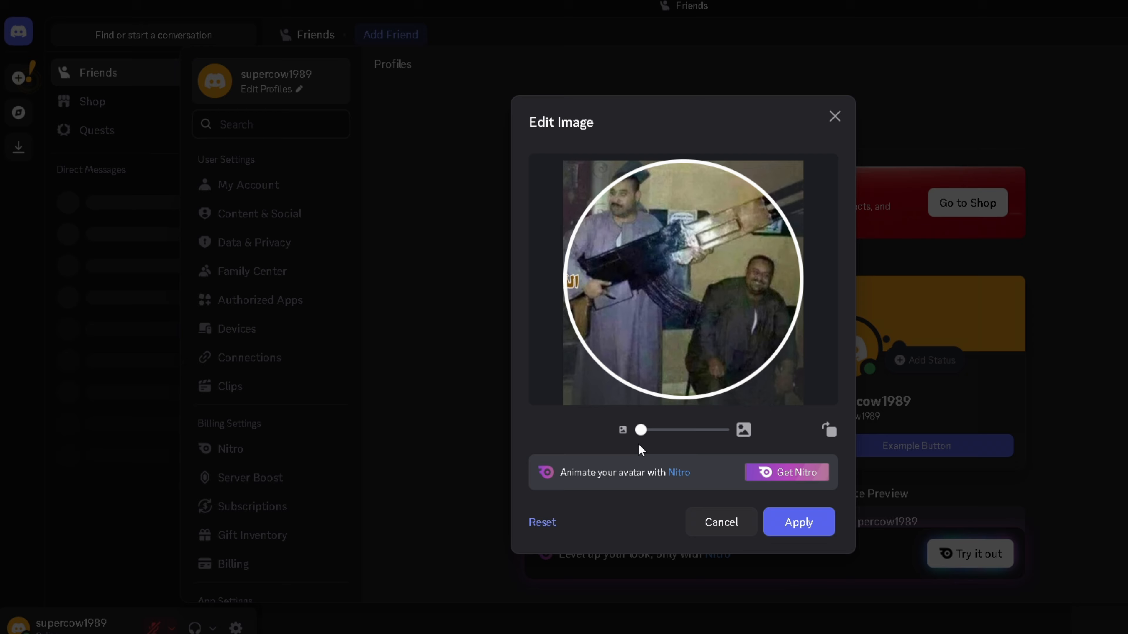
drag(641, 429, 656, 430)
drag(678, 298, 699, 317)
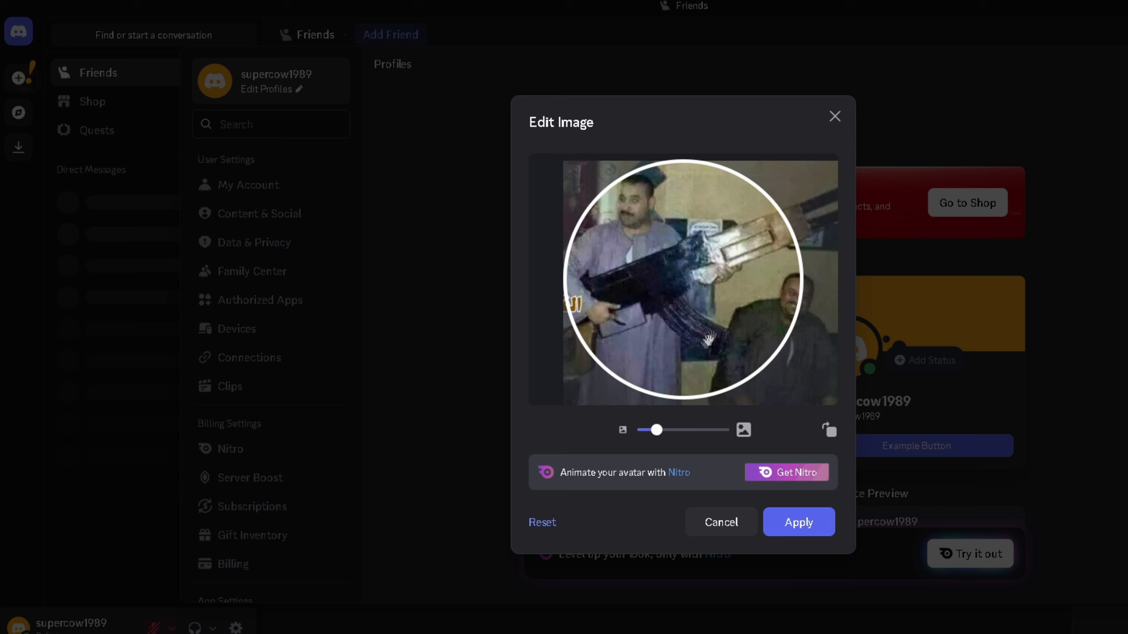
drag(656, 430, 667, 430)
drag(647, 315, 675, 326)
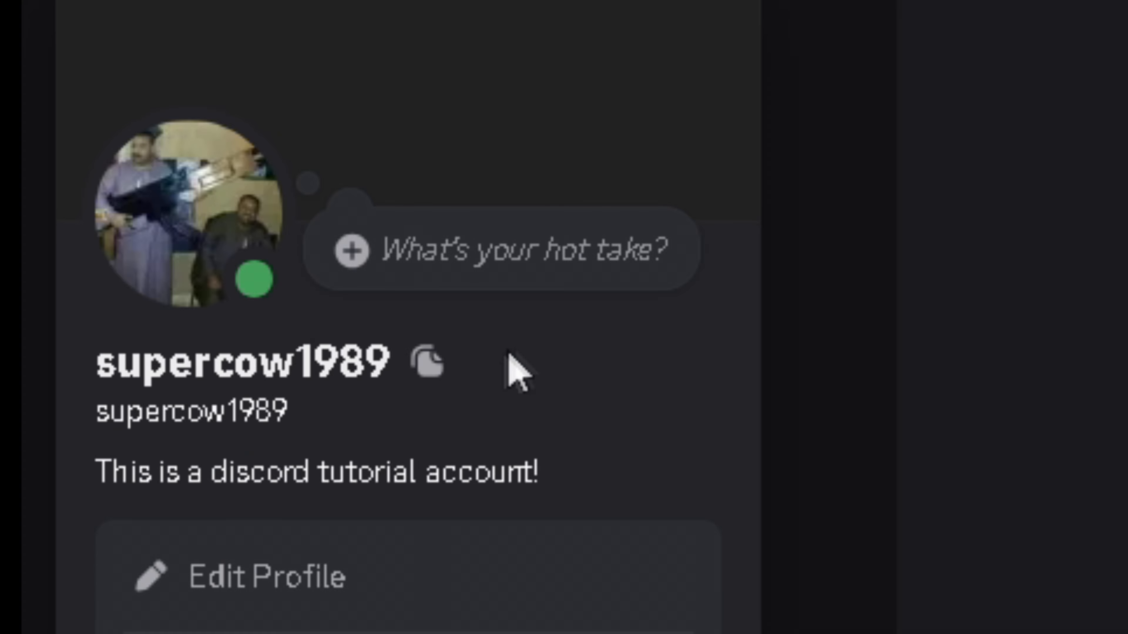
click(425, 368)
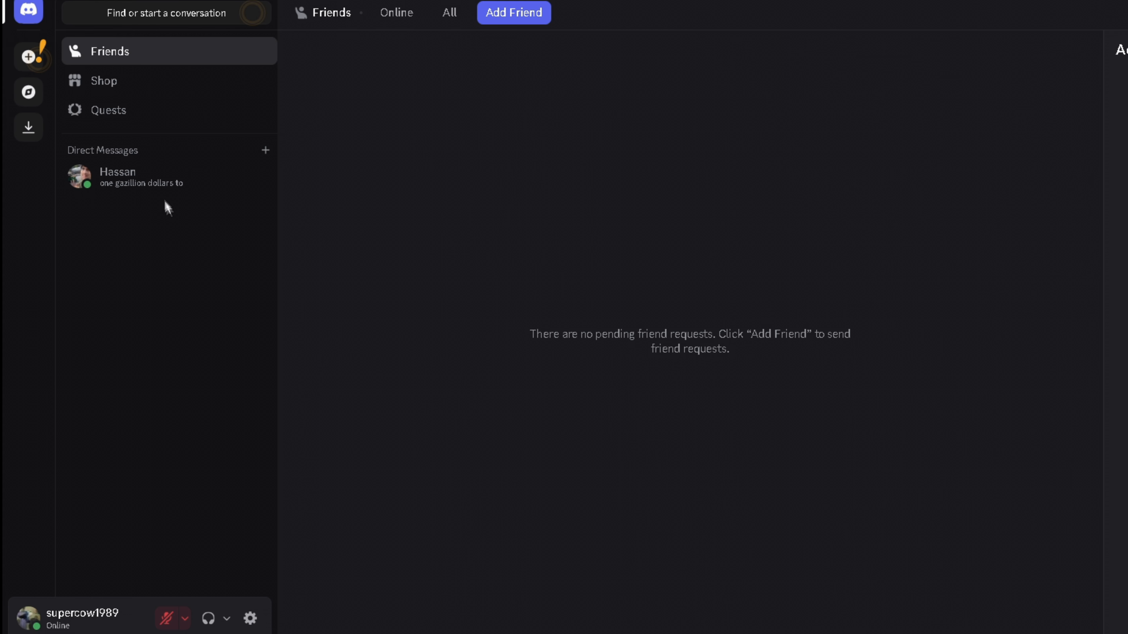
- Open the friend's direct conversation and send a '.' message
click(168, 176)
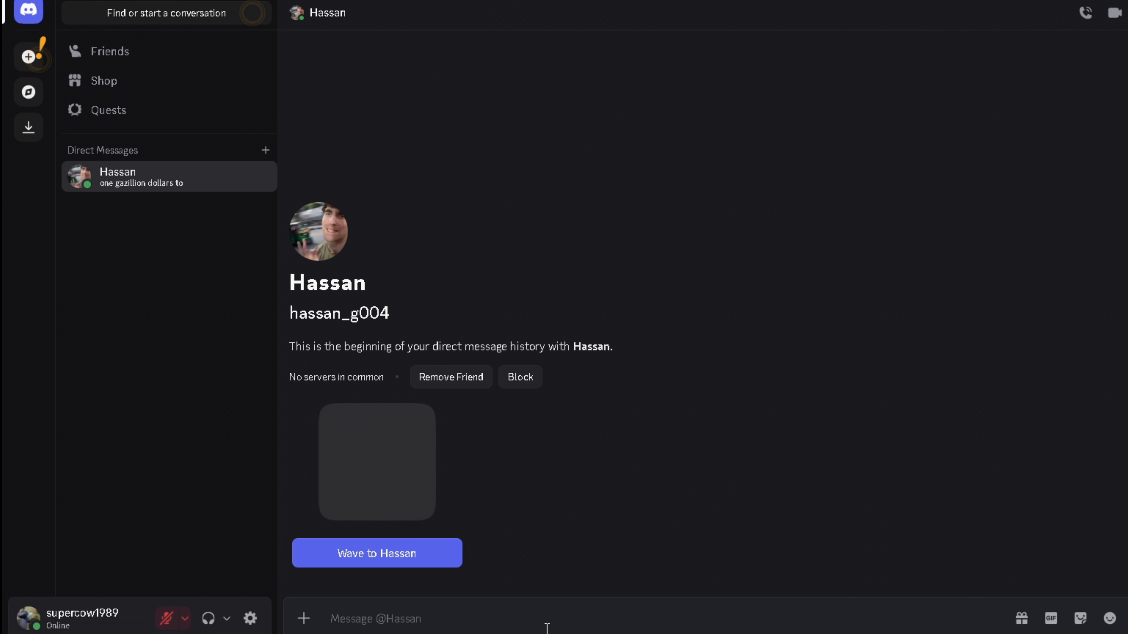
text(.)
key(Return)
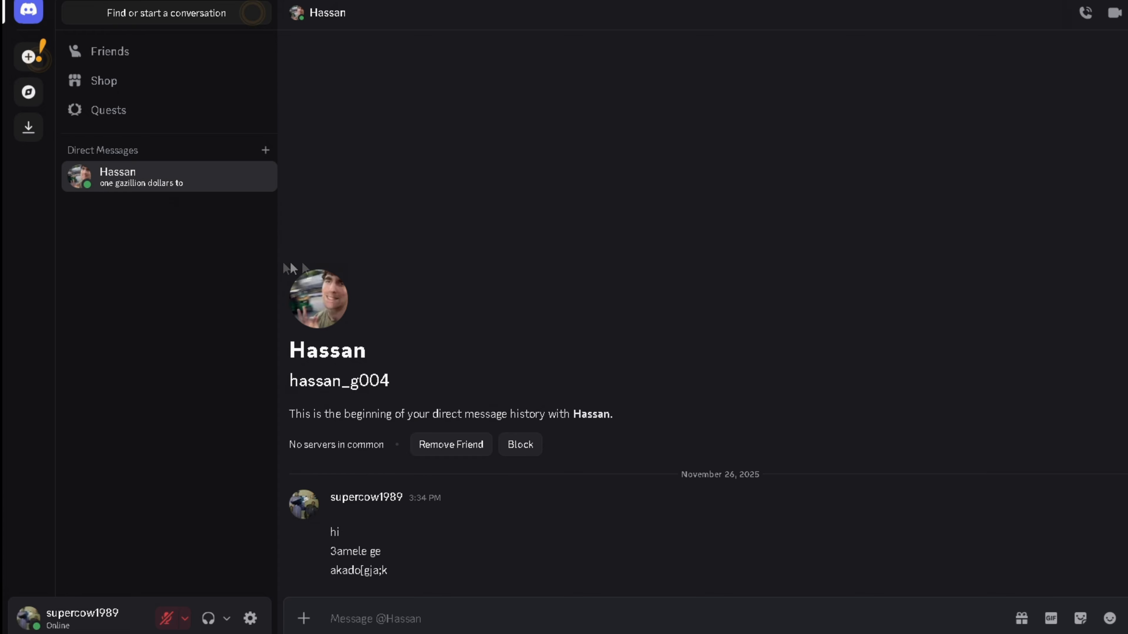
- Create a new server from scratch, for me and my friends, with its default name
click(21, 63)
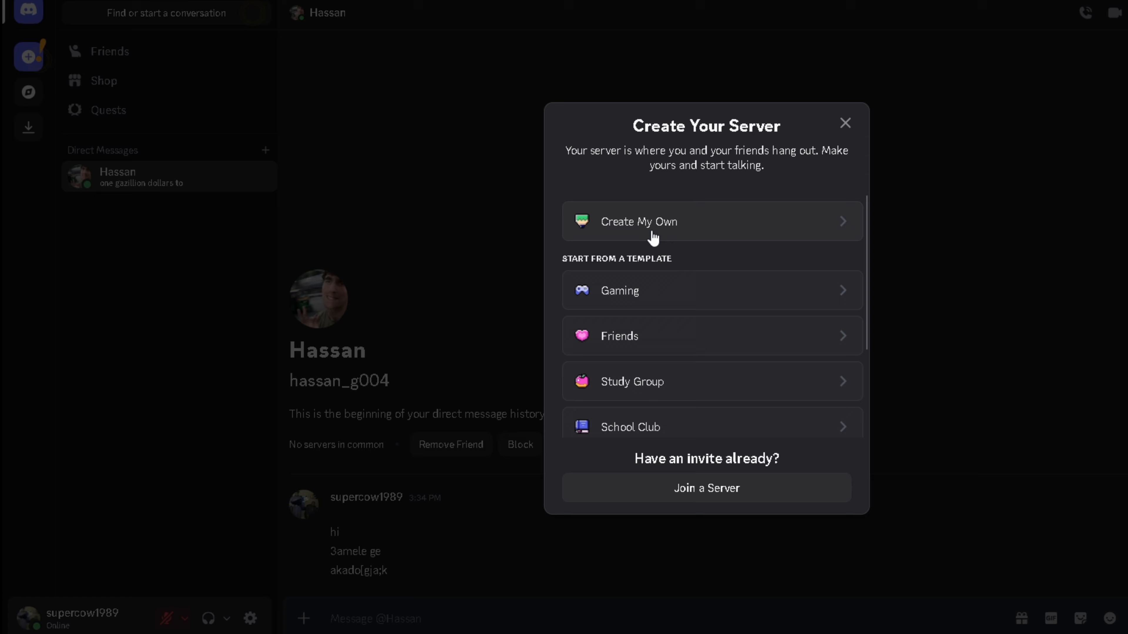
click(653, 238)
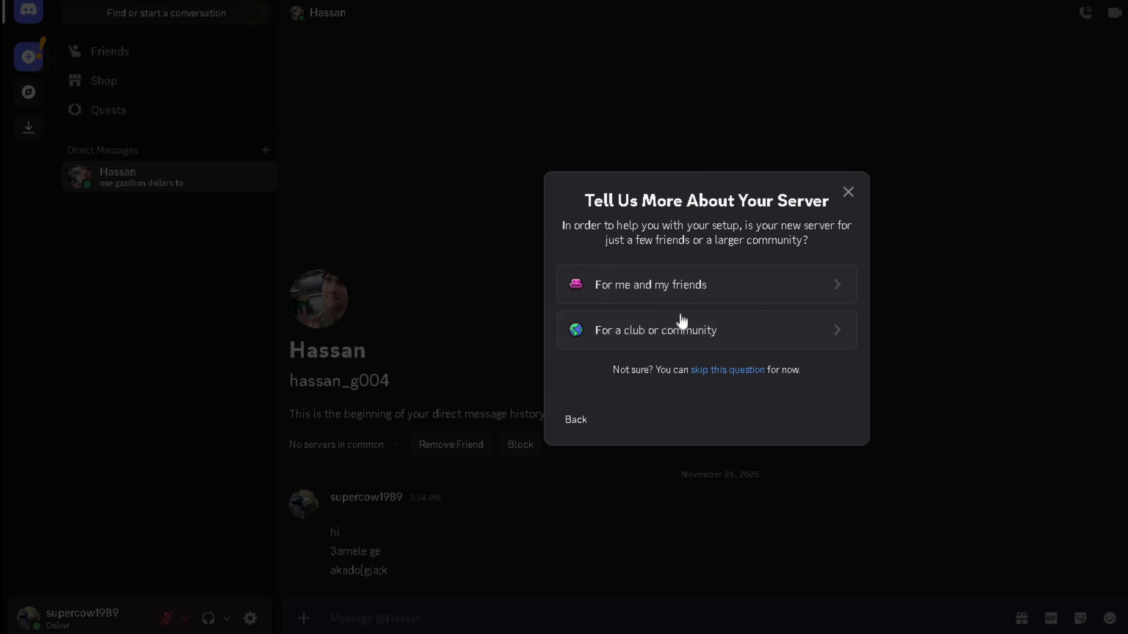
click(677, 288)
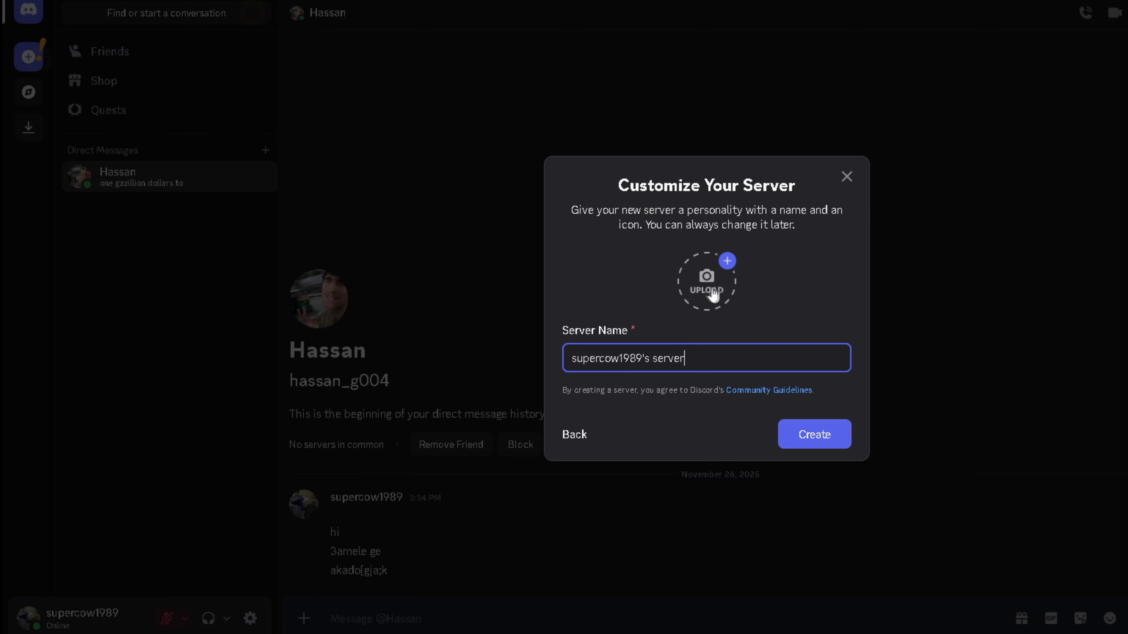
click(817, 433)
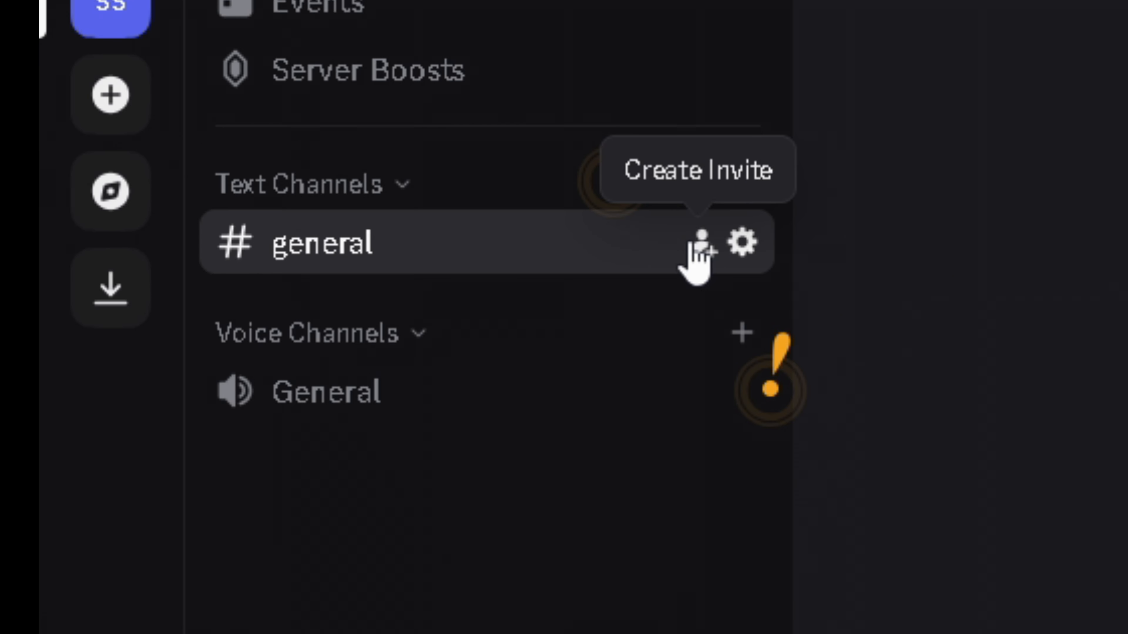
- Create and copy an invite link for the #general channel
click(252, 142)
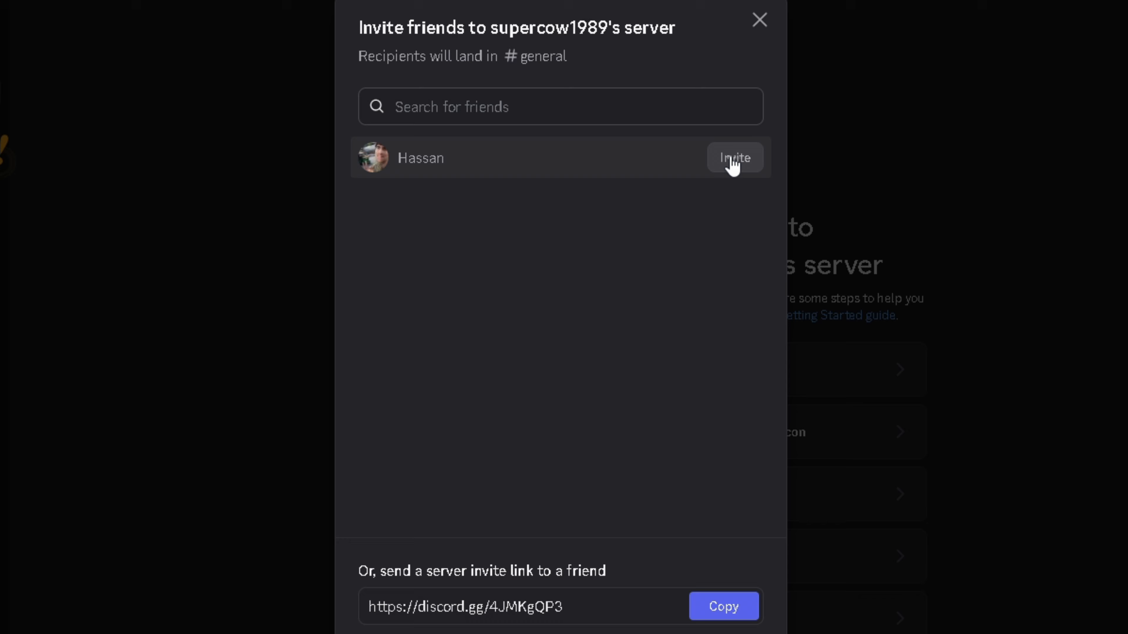
click(735, 158)
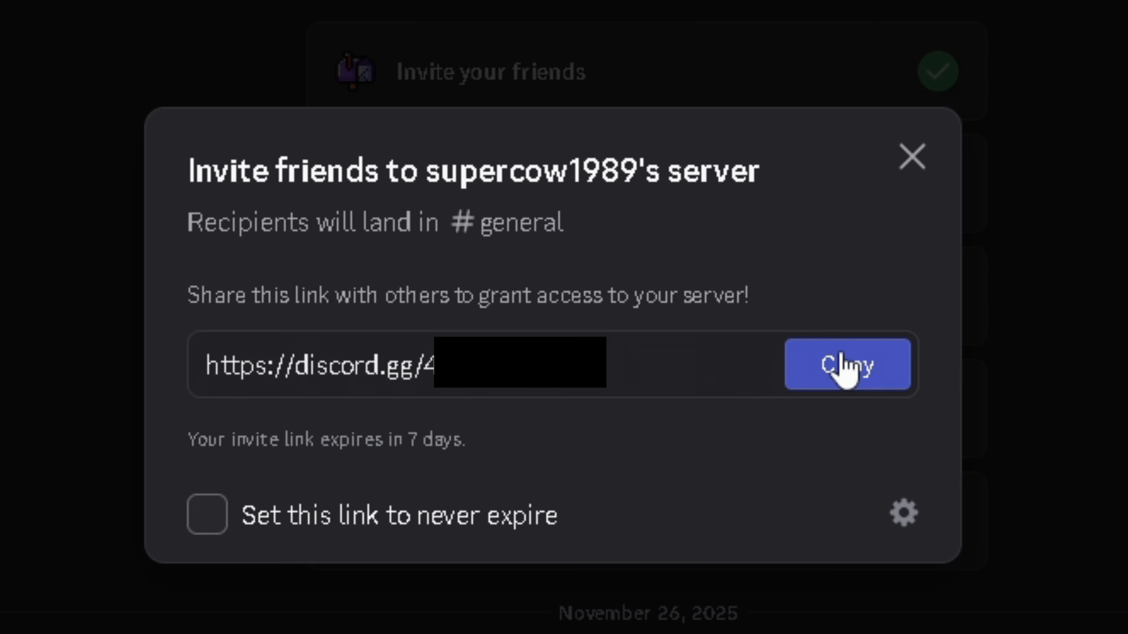
click(839, 365)
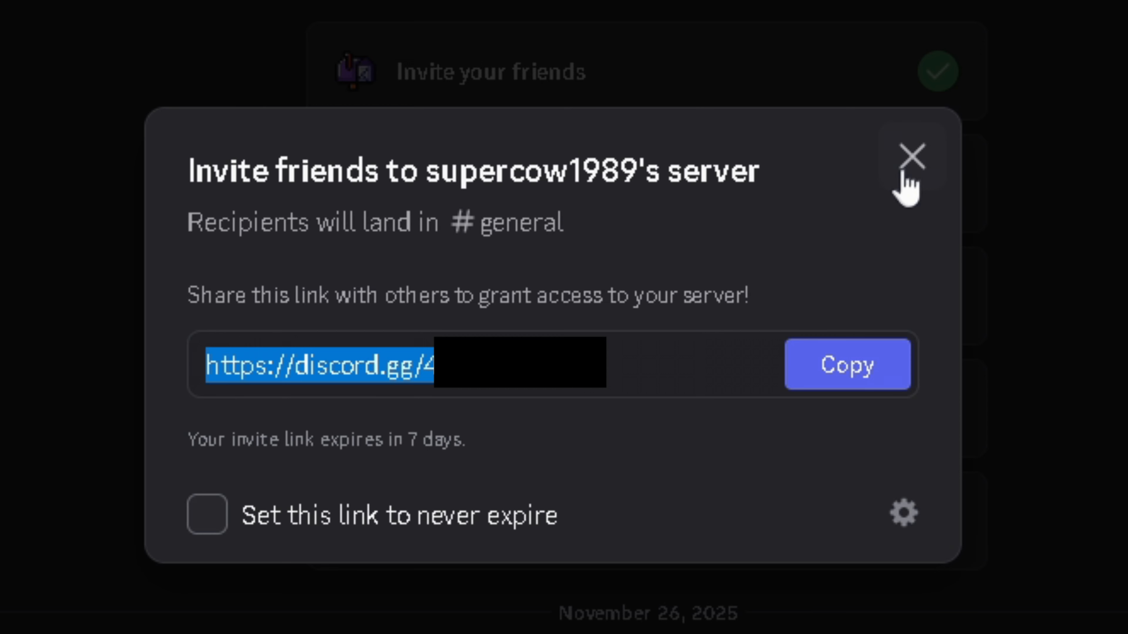
click(910, 158)
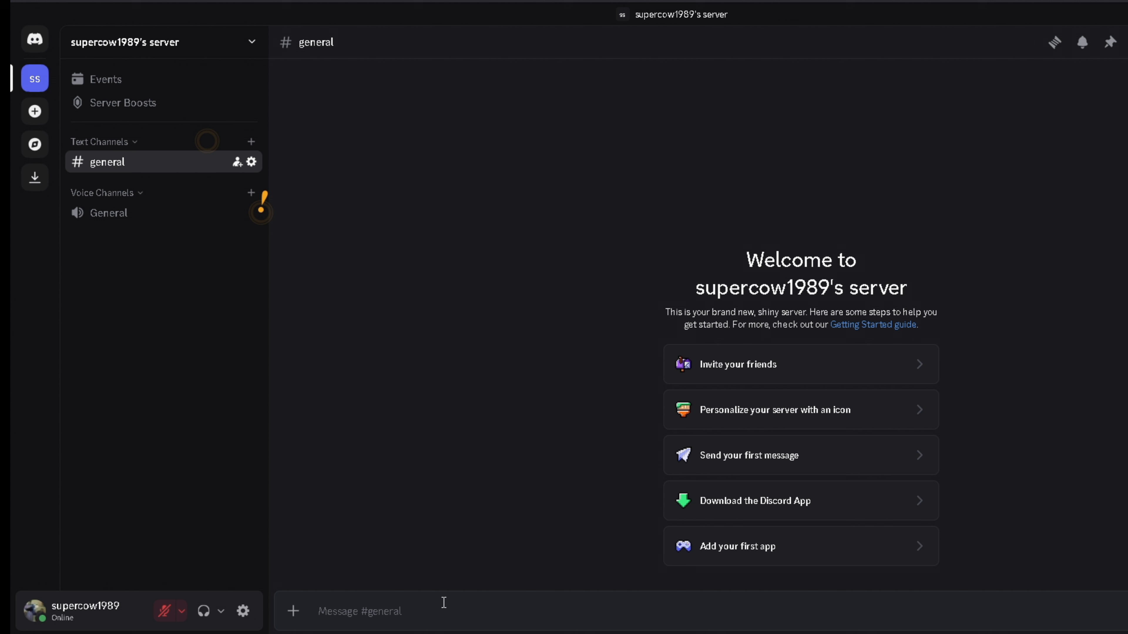
- Send three short test messages in #general and clear the leftover letter after dismissing GIF search
text(oiajdgo;aghk'pp\ad;)
key(Return)
text(ghl)
key(Return)
text(;)
key(Return)
text(a)
key(ctrl+g)
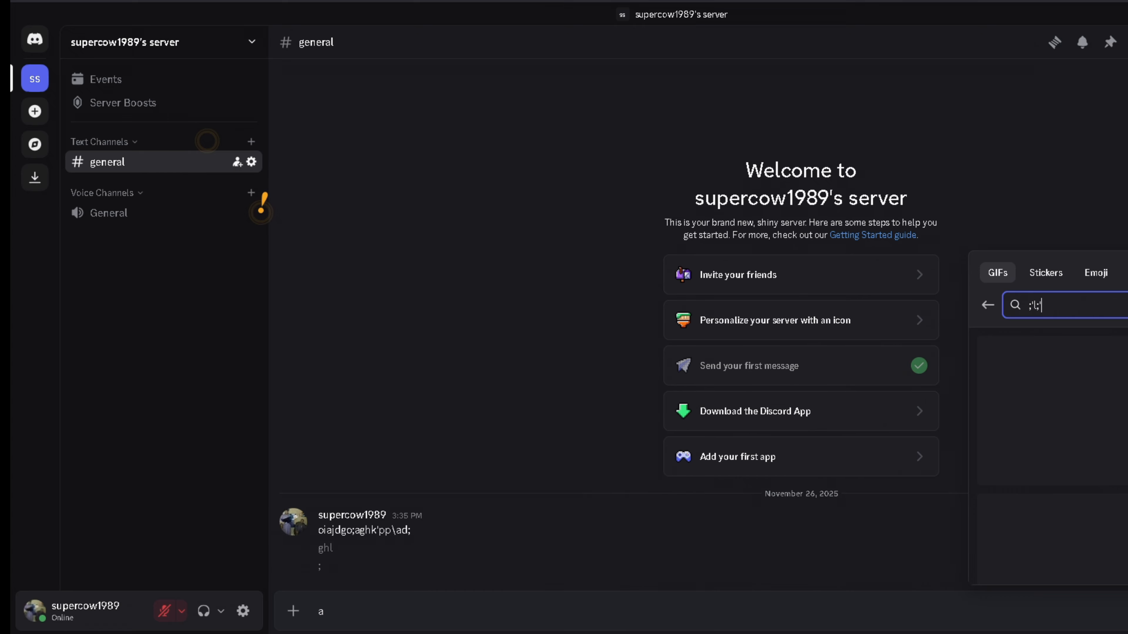
key(Escape)
key(Escape)
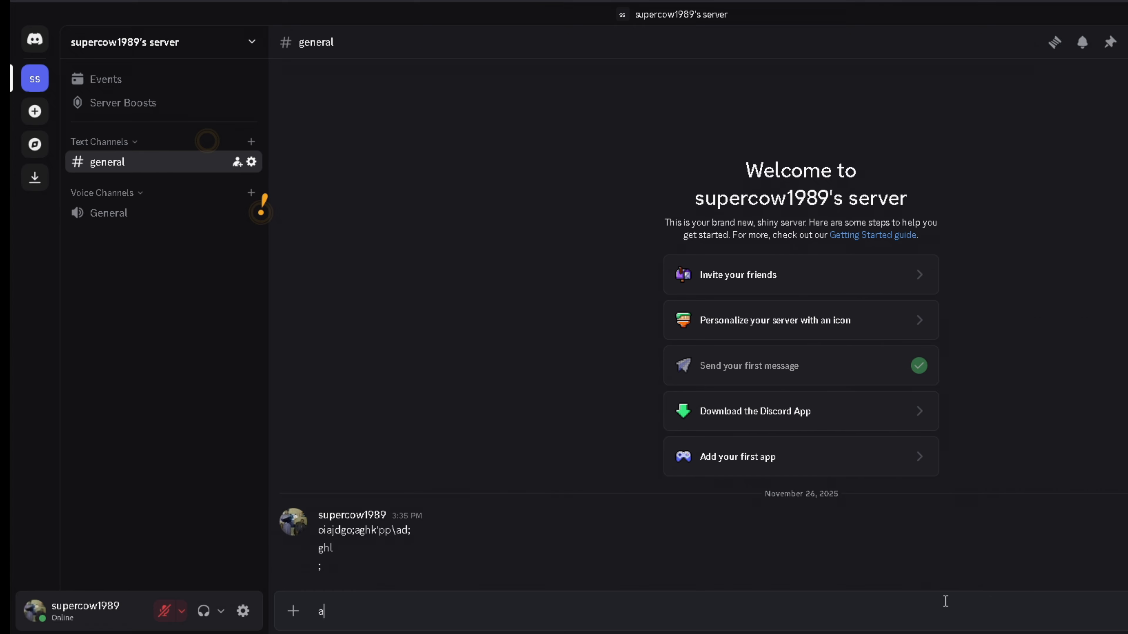
key(BackSpace)
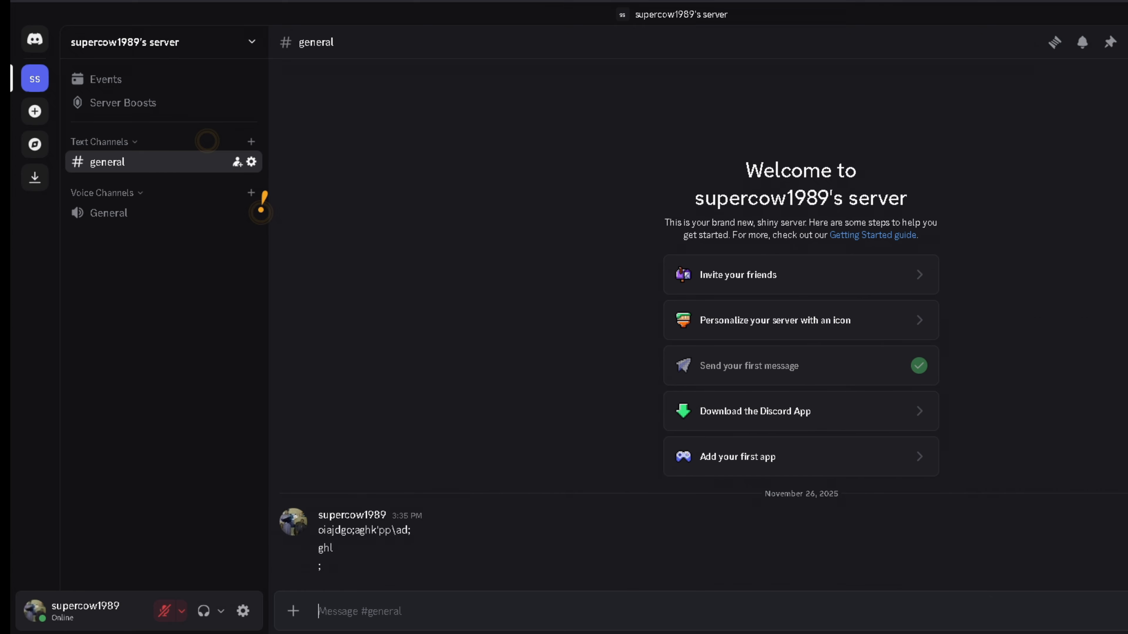
- Join the General voice channel, then toggle Deafen and Mute off and on again
click(149, 221)
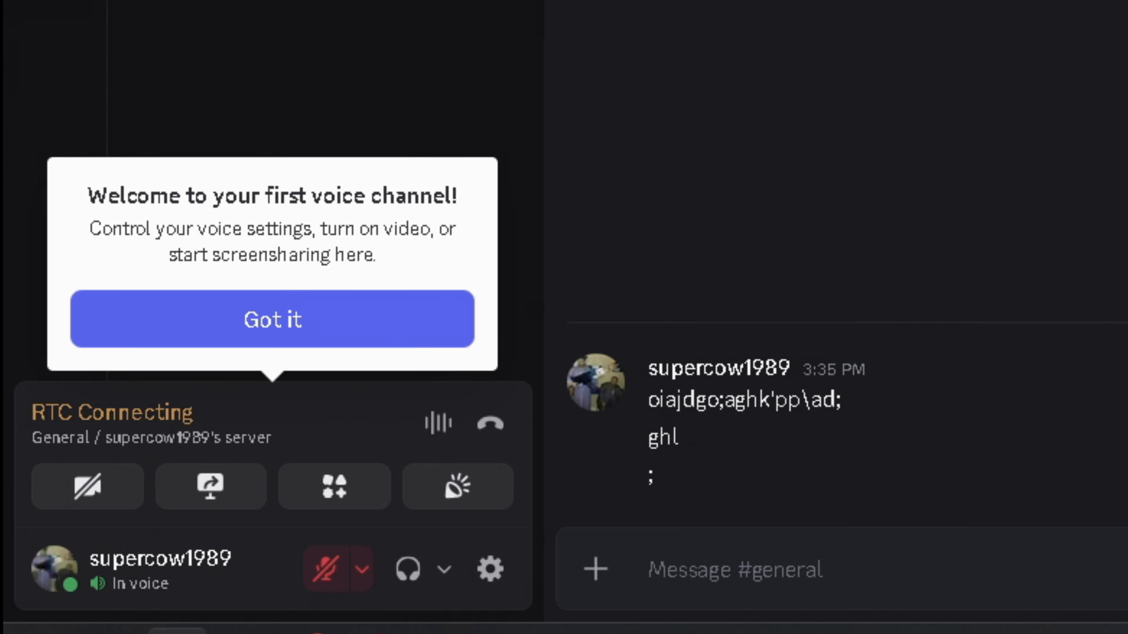
click(297, 323)
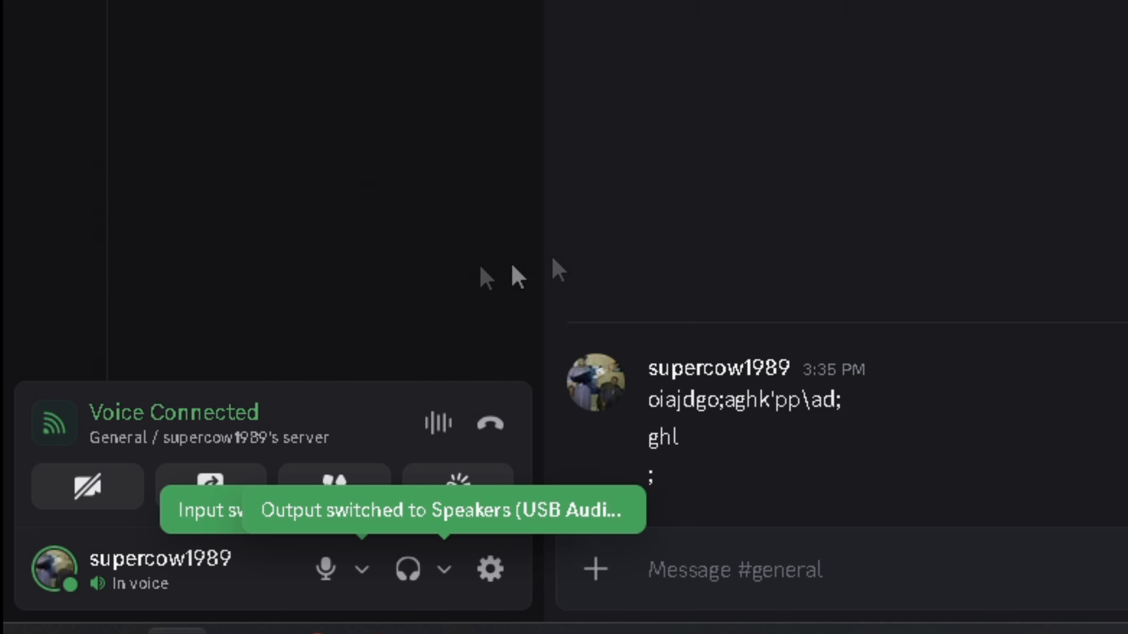
click(402, 577)
click(402, 578)
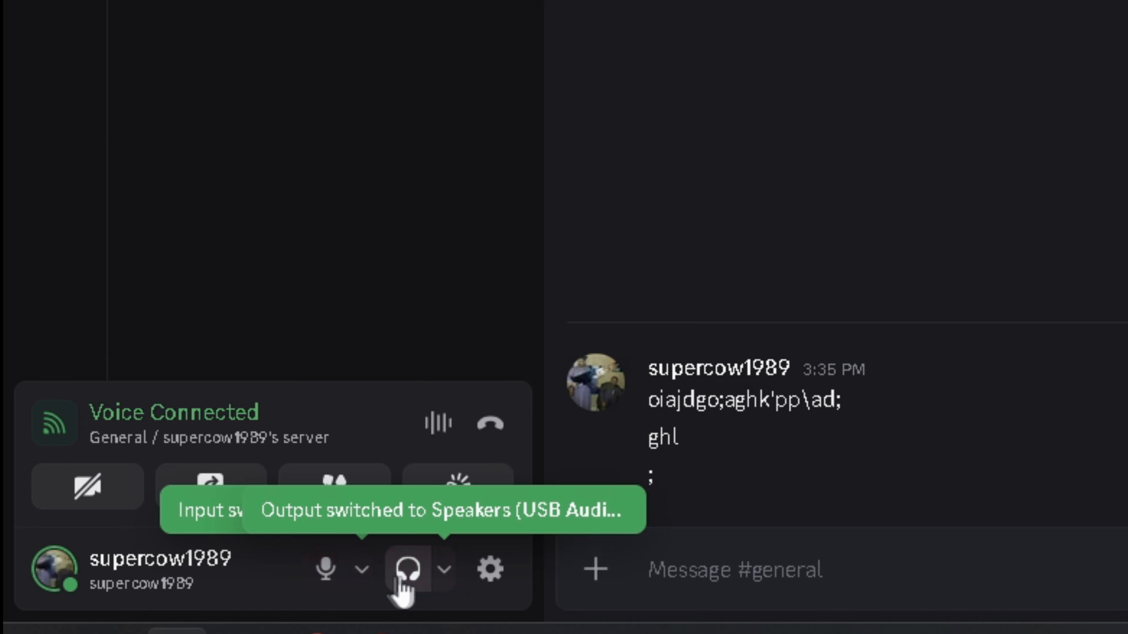
click(330, 578)
click(330, 578)
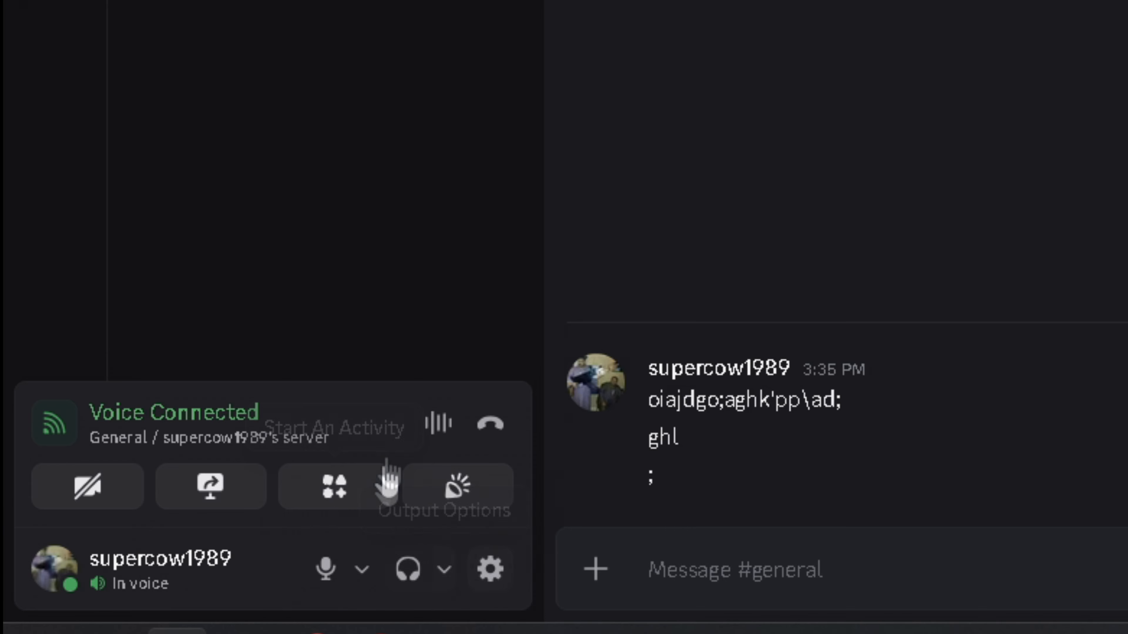
- Play the Quack sound twice from the Soundboard and start screen sharing
click(471, 486)
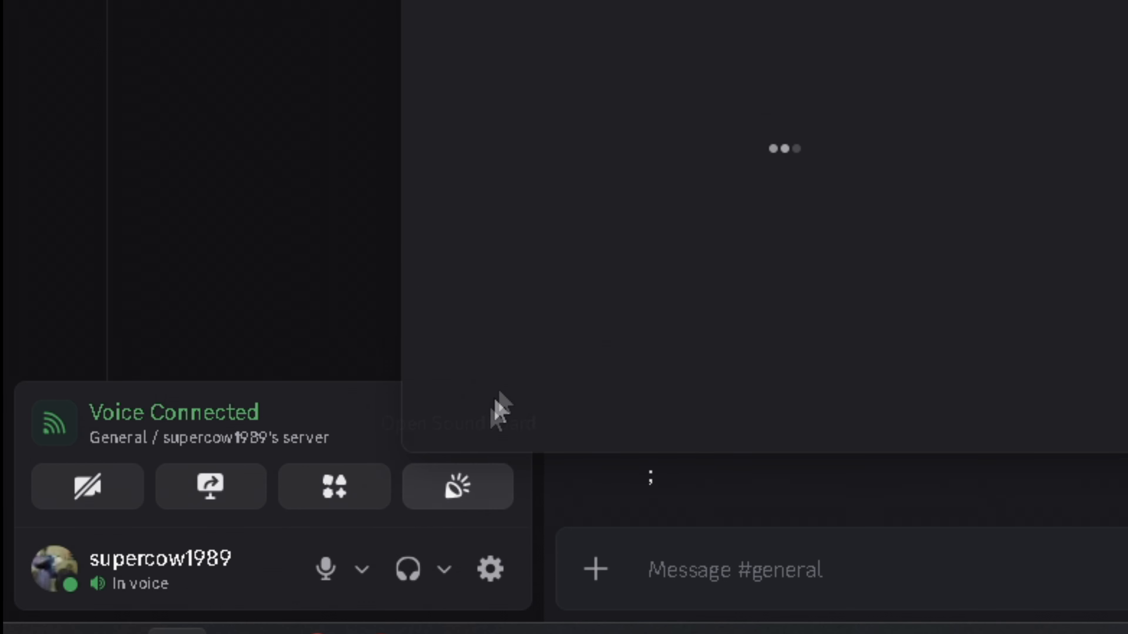
click(600, 131)
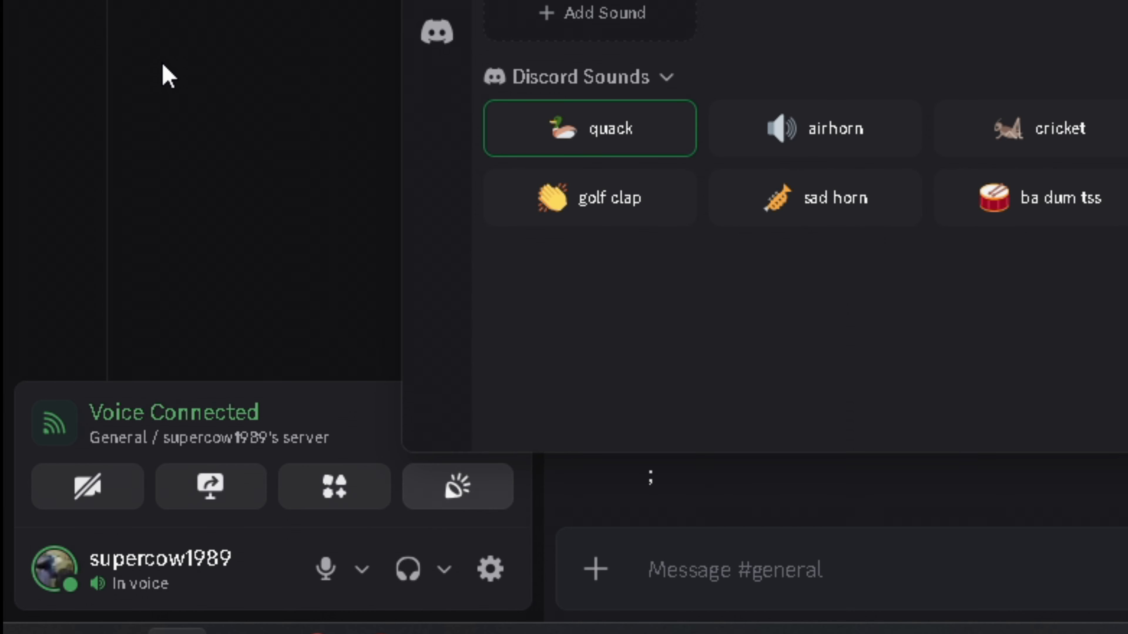
click(204, 96)
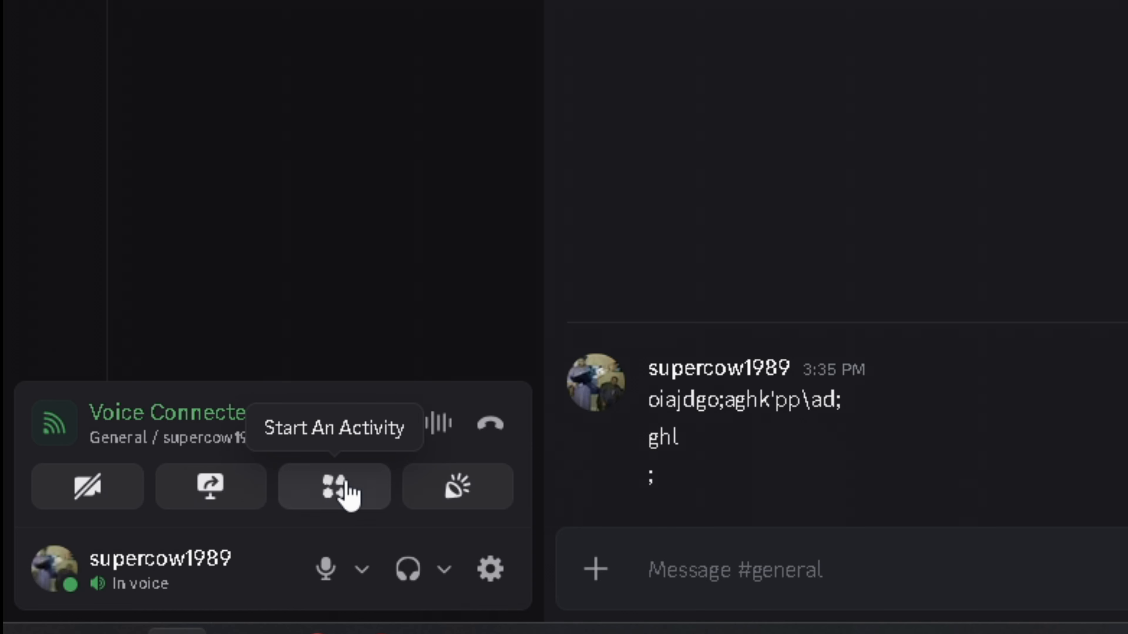
click(202, 491)
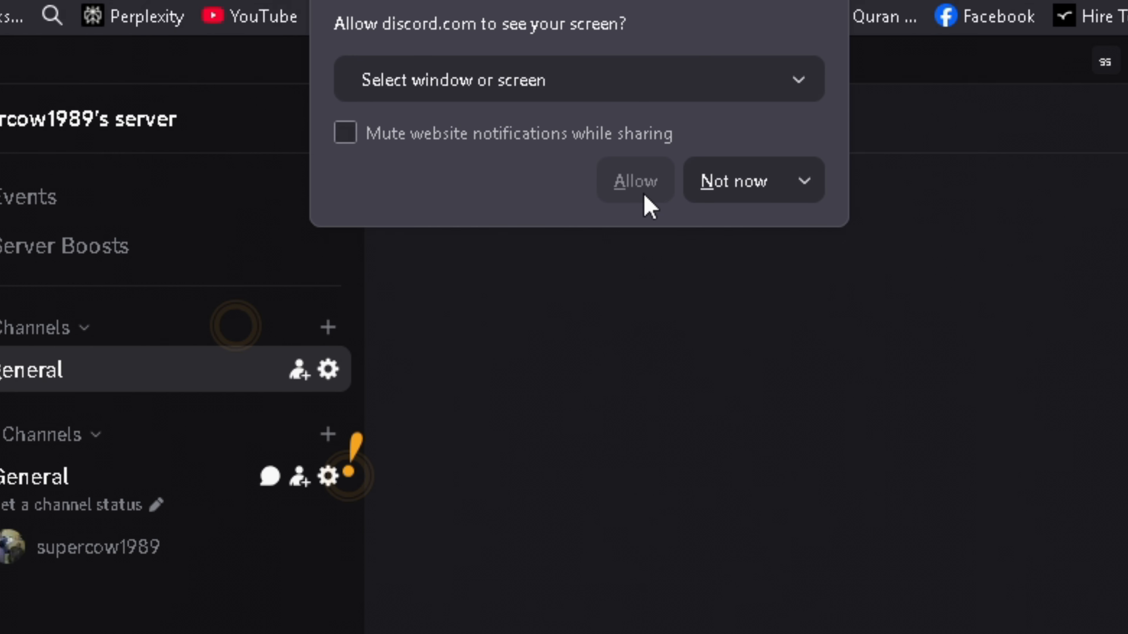
- Choose Entire screen in the browser share prompt and allow sharing
click(638, 84)
click(549, 494)
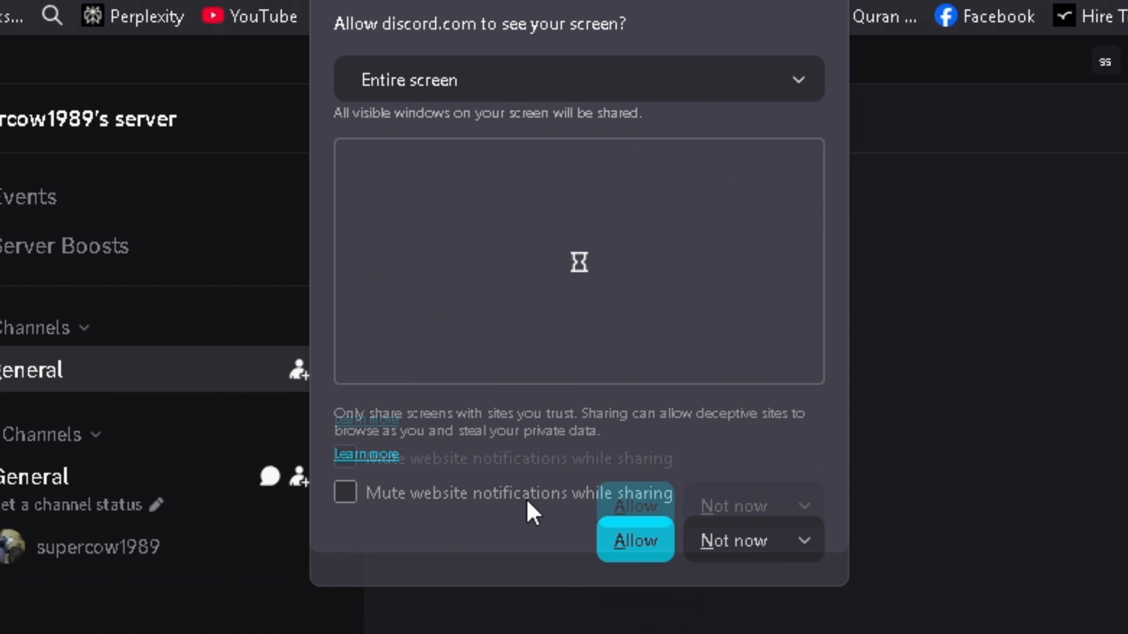
click(639, 573)
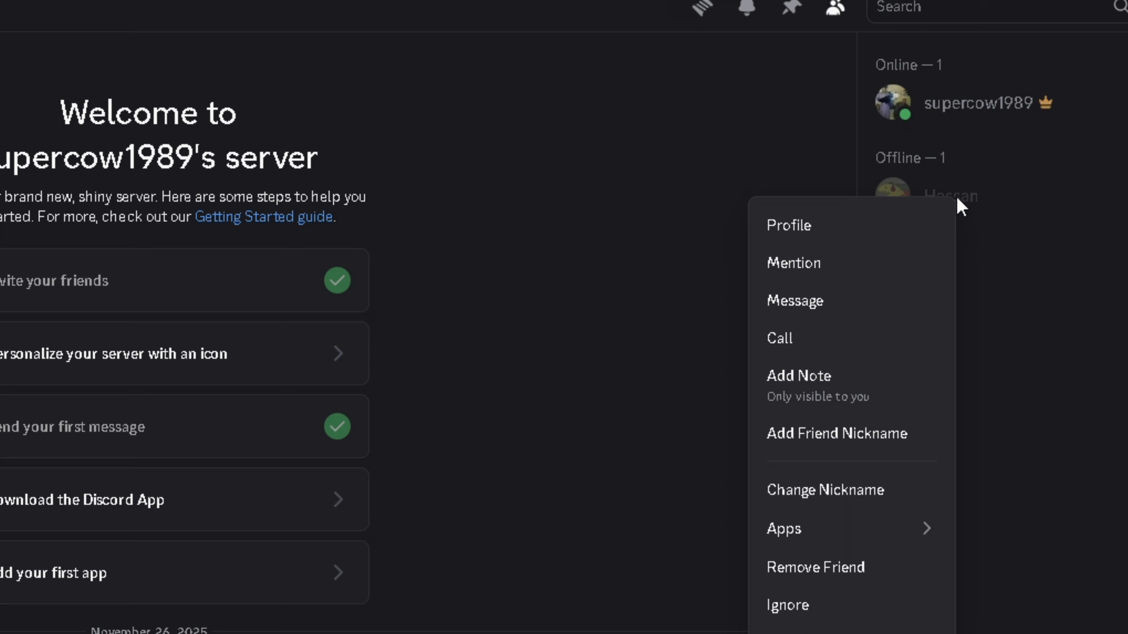
- Time out the offline friend for 60 seconds from the member menu
click(851, 503)
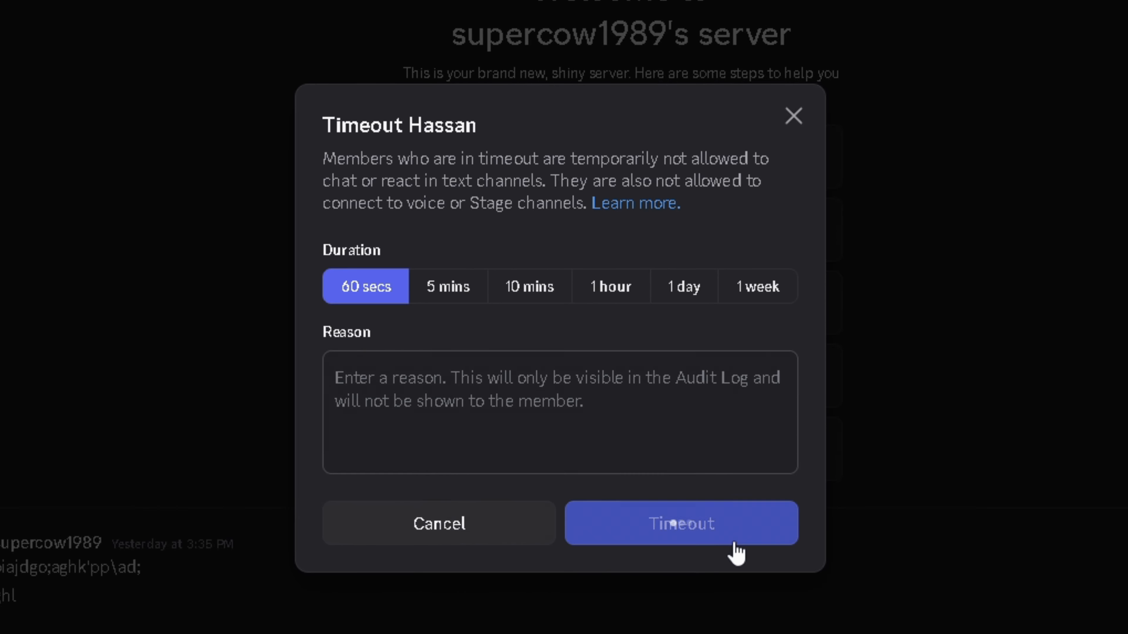
click(444, 471)
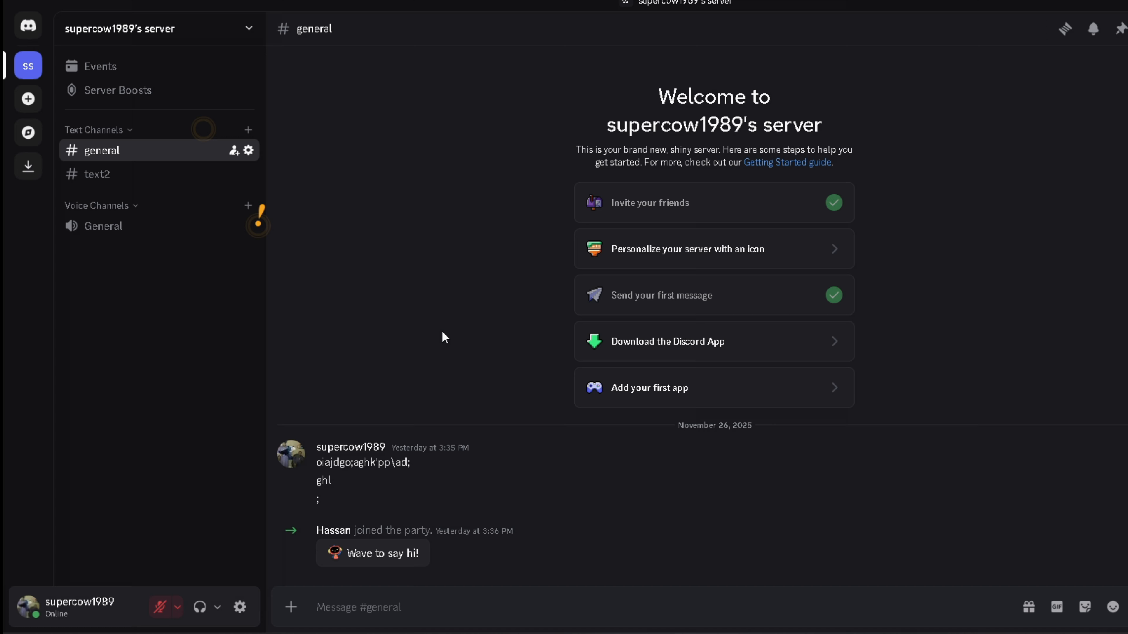
- Join General voice, toggle your own Server Mute on and off, then open Server Settings
click(167, 231)
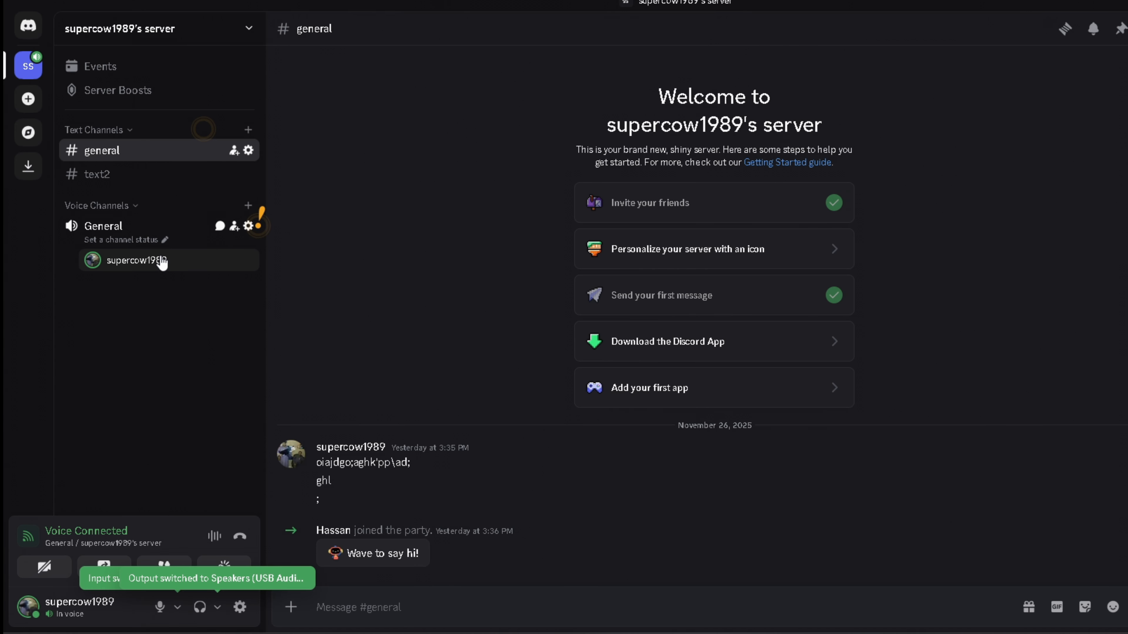
right_click(162, 262)
click(216, 469)
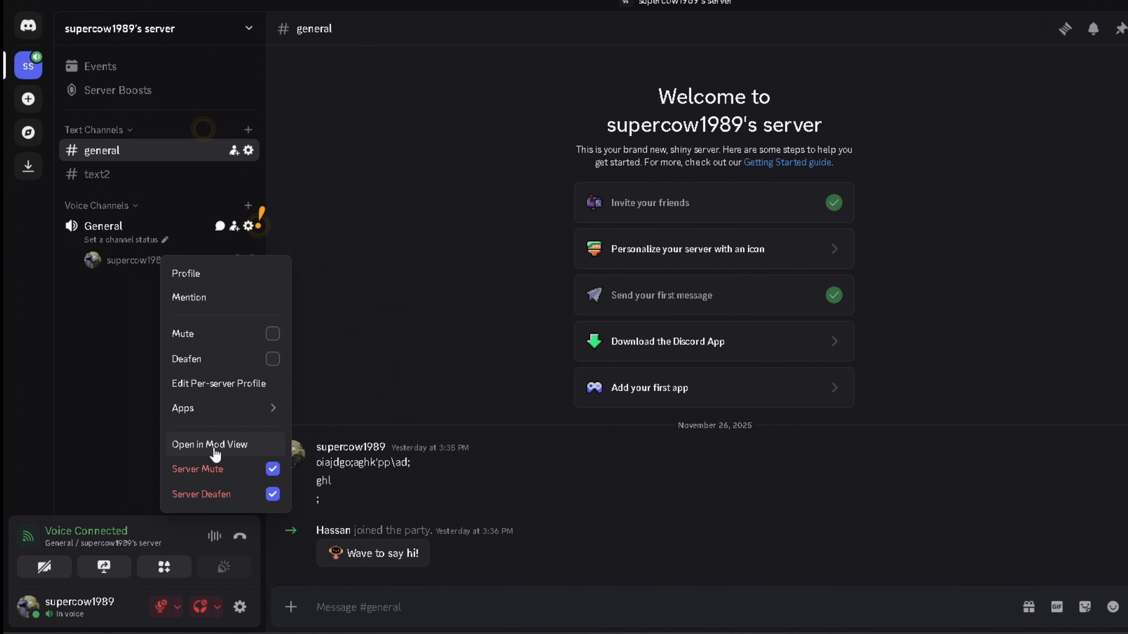
click(211, 470)
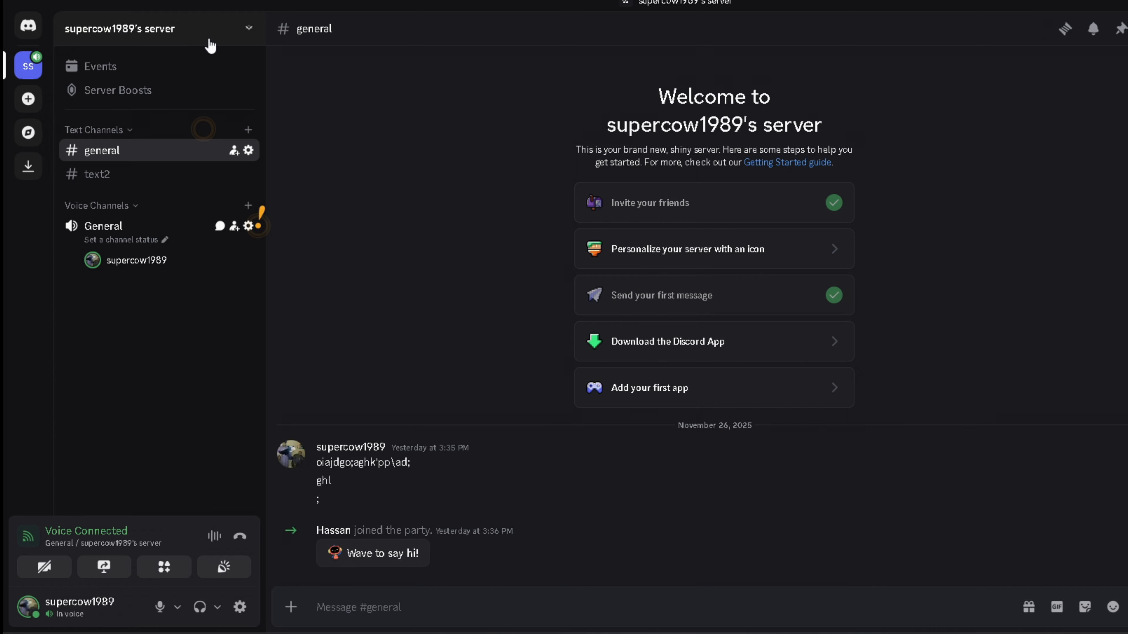
click(211, 30)
click(197, 132)
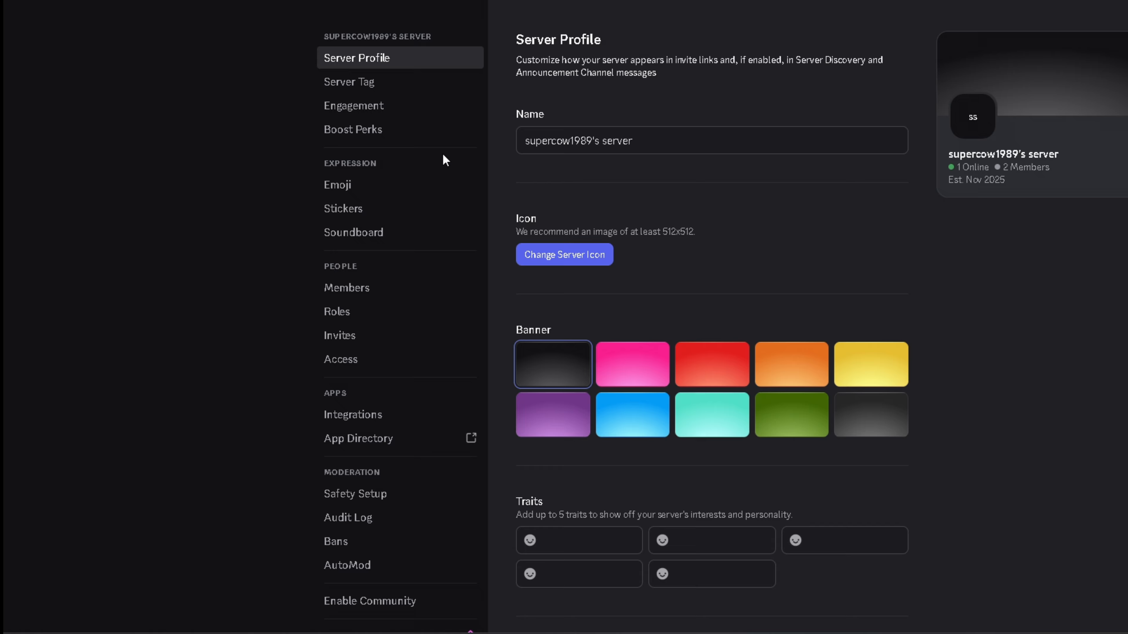
- Create a new role named Owner with the custom colour ff0000
click(364, 309)
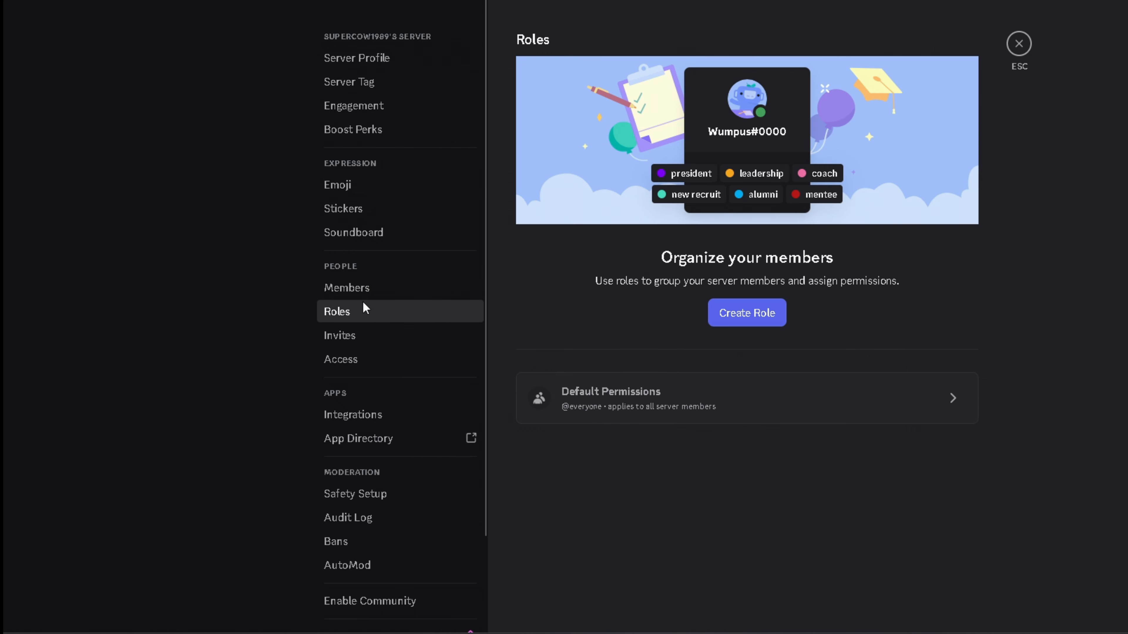
click(731, 328)
click(796, 148)
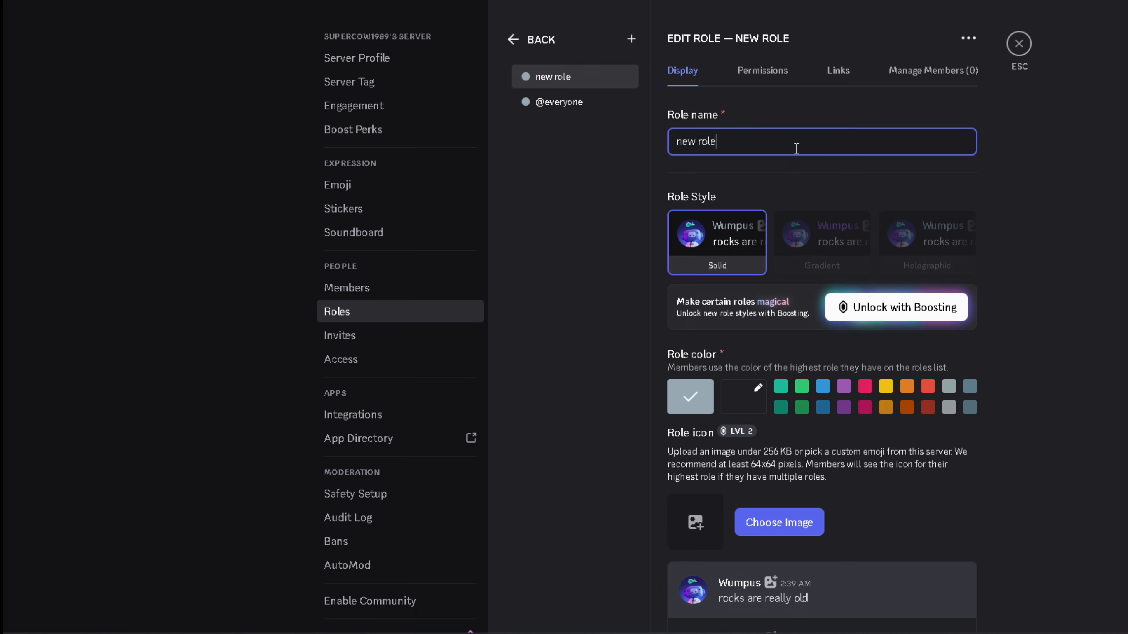
key(ctrl+a)
text(Owner)
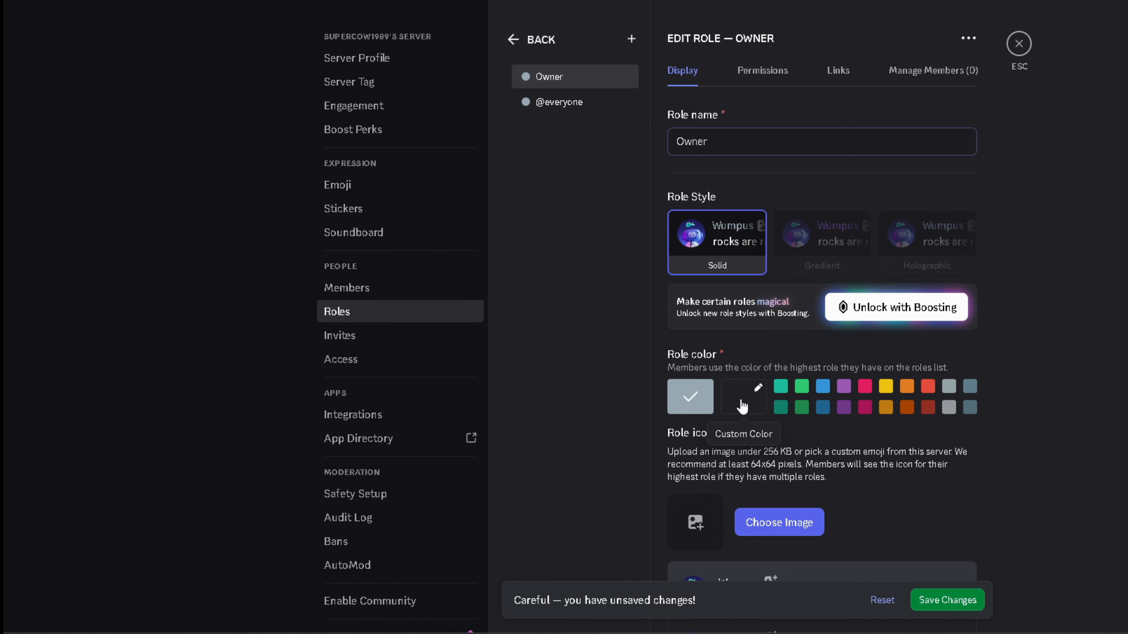
click(741, 407)
drag(874, 456, 966, 403)
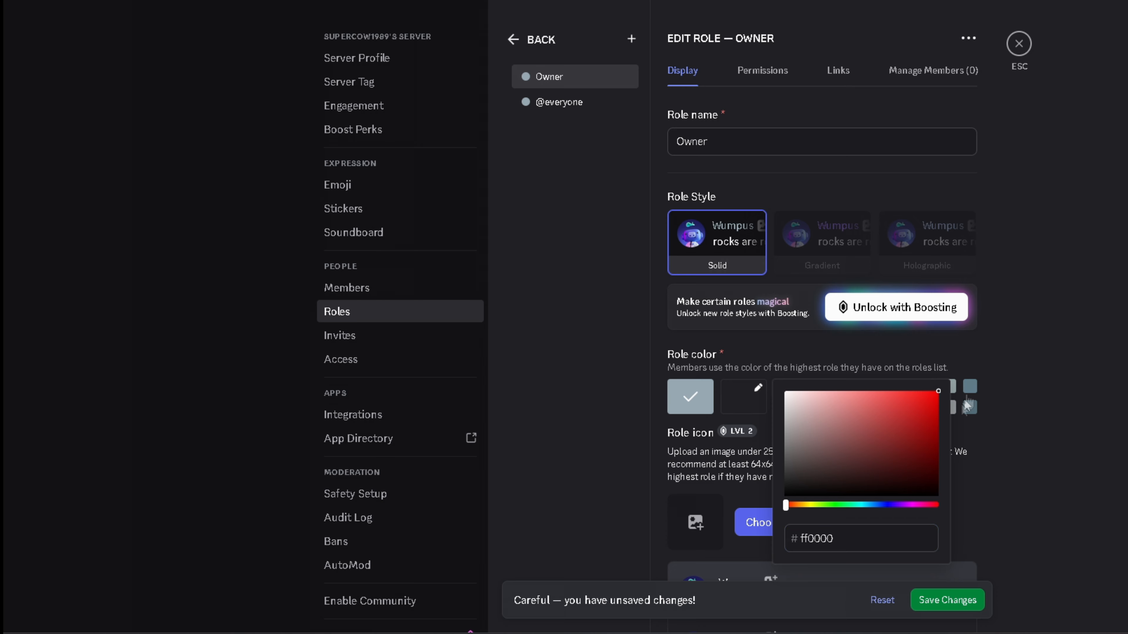
click(1025, 496)
- Grant Owner the Administrator permission and display its members separately
click(762, 71)
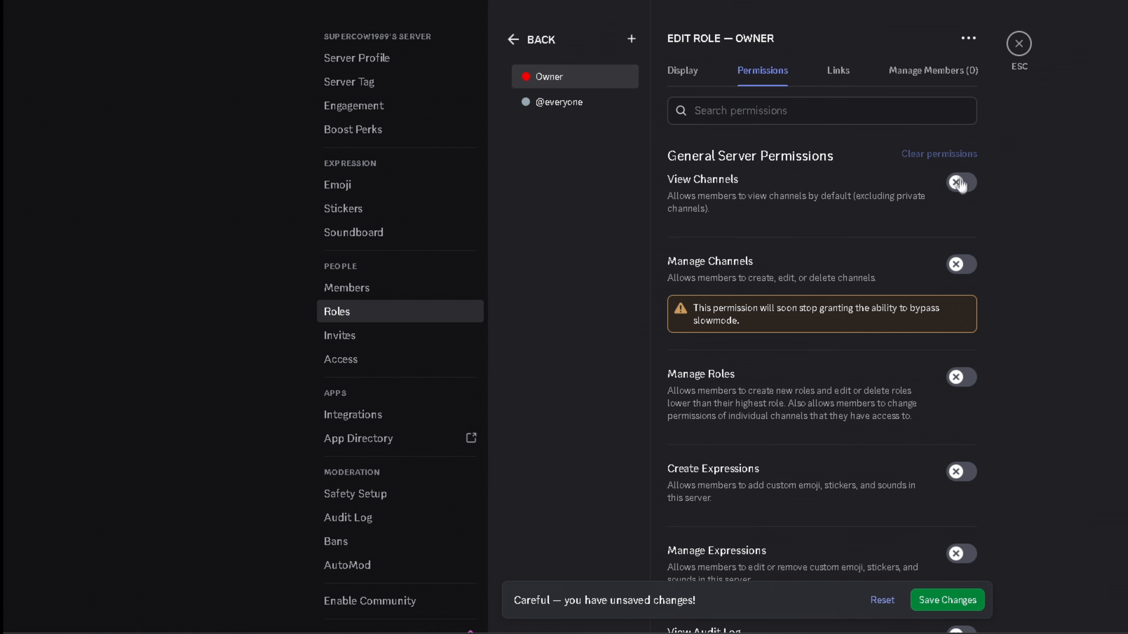
scroll(1079, 147, down, 15)
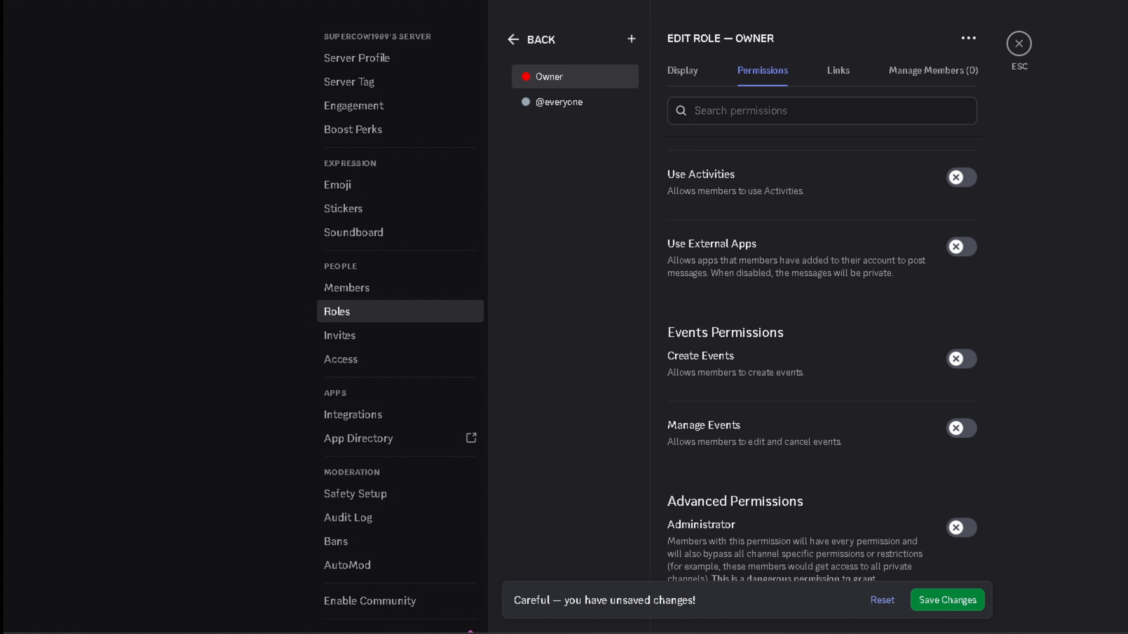
click(958, 529)
scroll(1088, 139, up, 15)
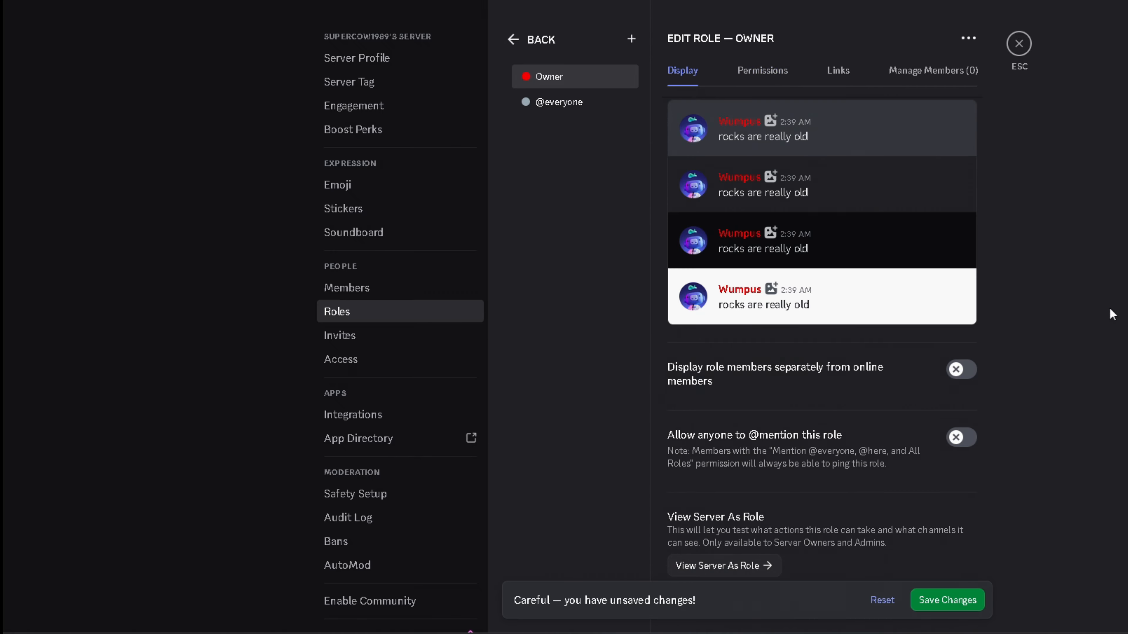
click(964, 376)
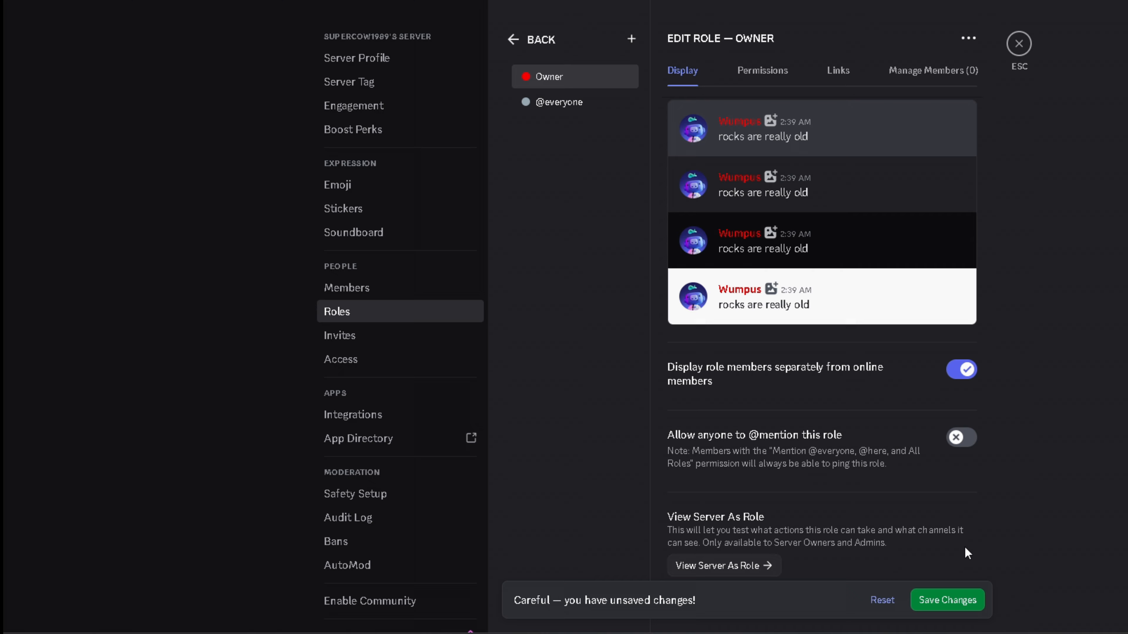
- Save the Owner role and assign it to your own profile
click(962, 605)
click(1018, 43)
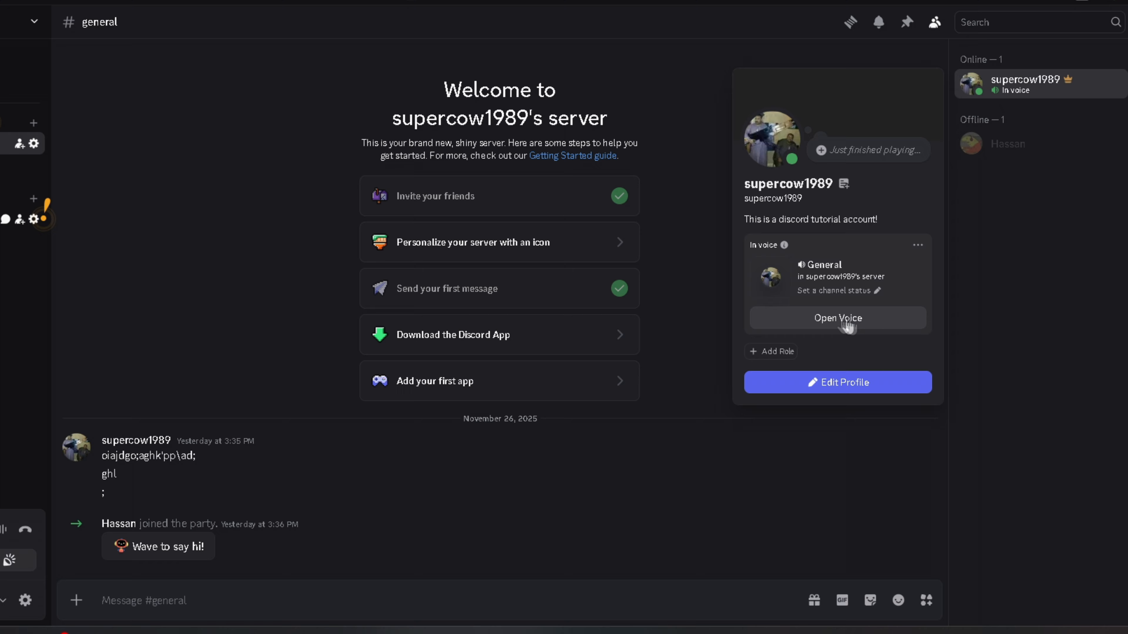
click(760, 352)
click(729, 421)
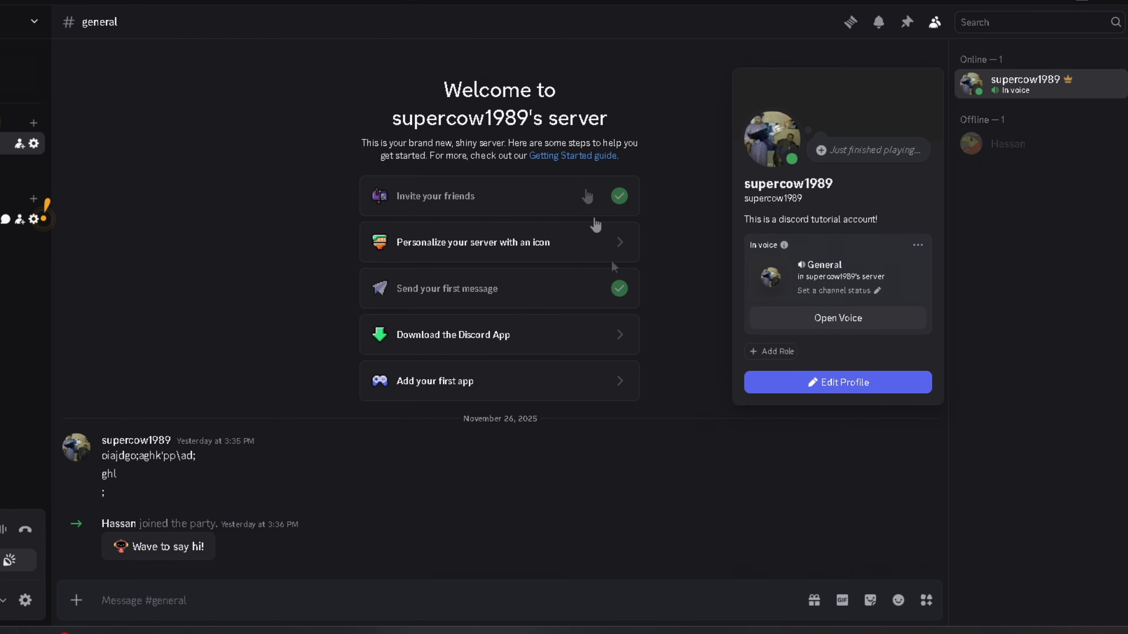
click(615, 57)
- In Server Settings, create a blue 'member' role displayed separately from online members
click(35, 22)
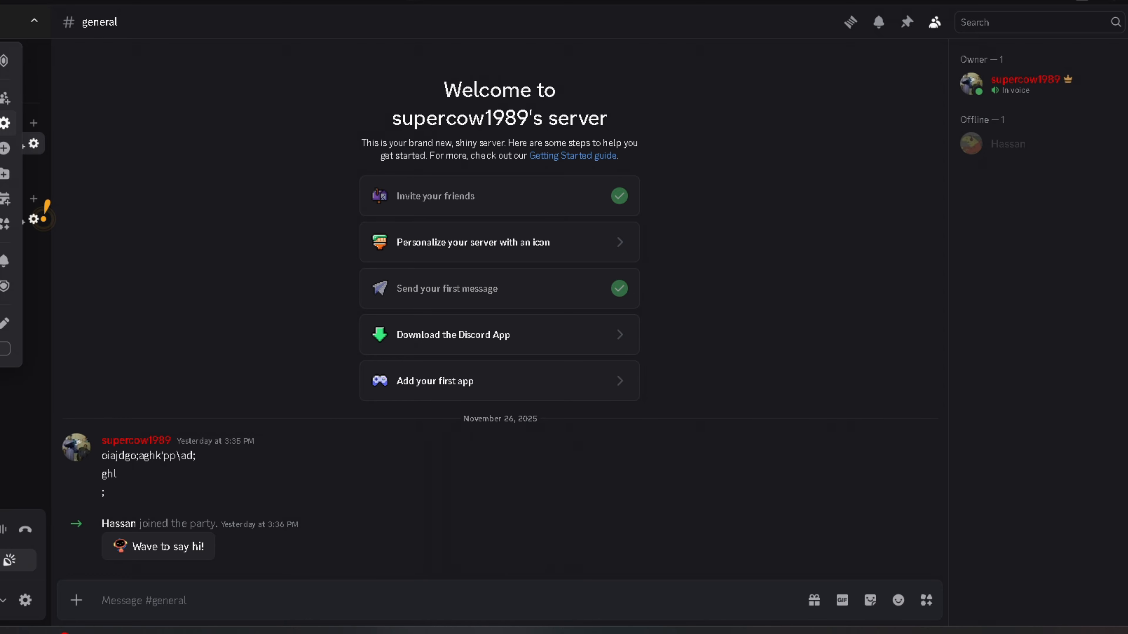
click(5, 123)
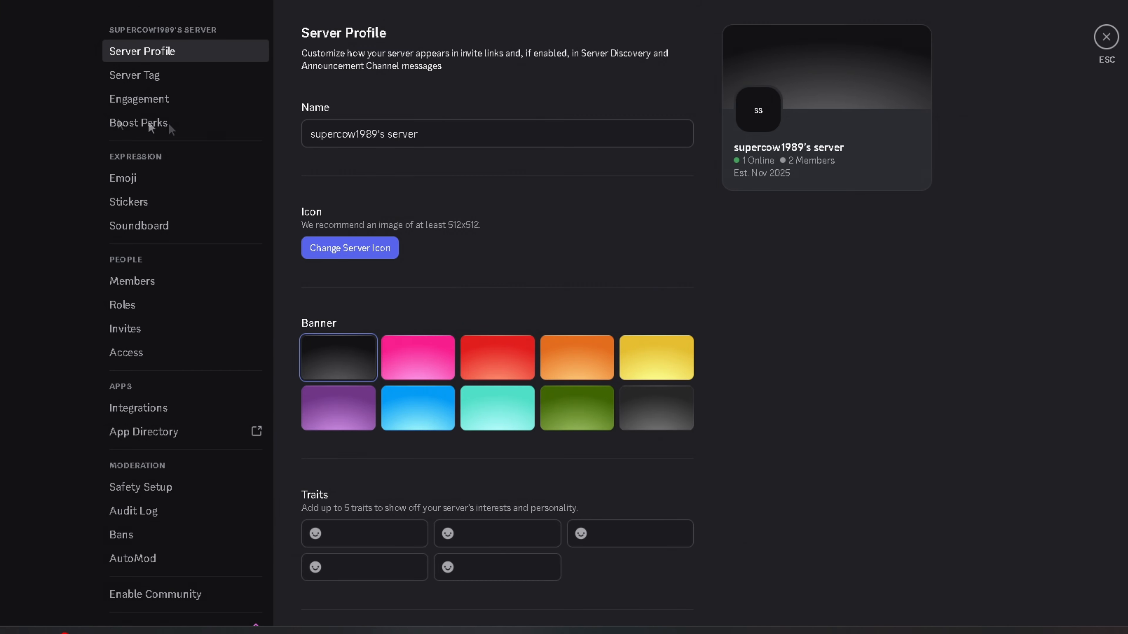
click(161, 289)
click(131, 305)
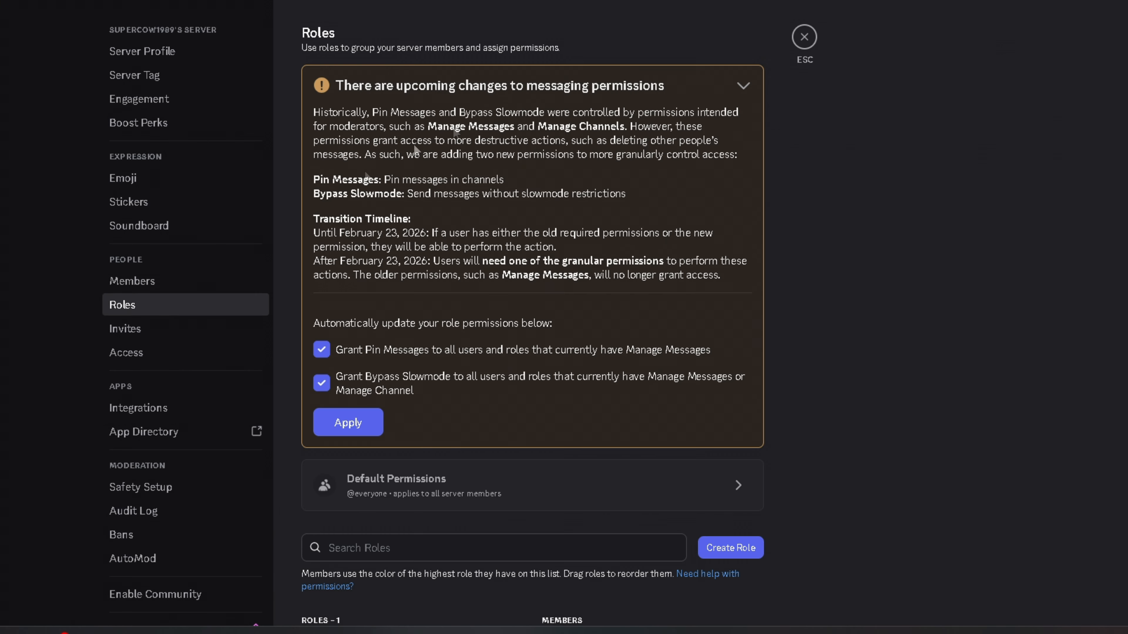
click(728, 545)
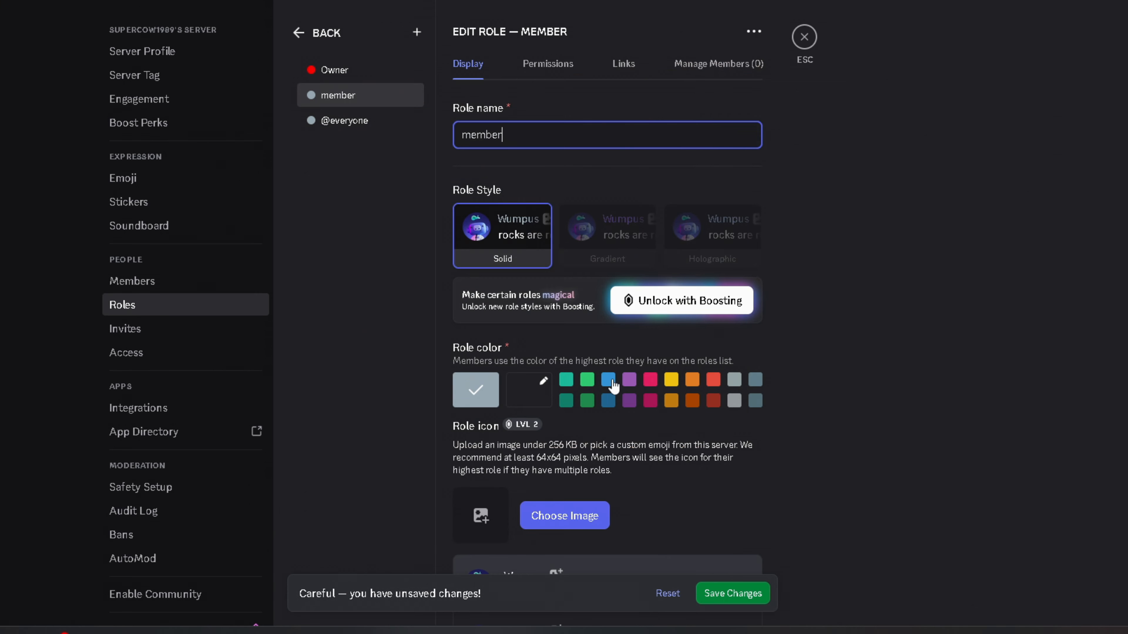
click(612, 383)
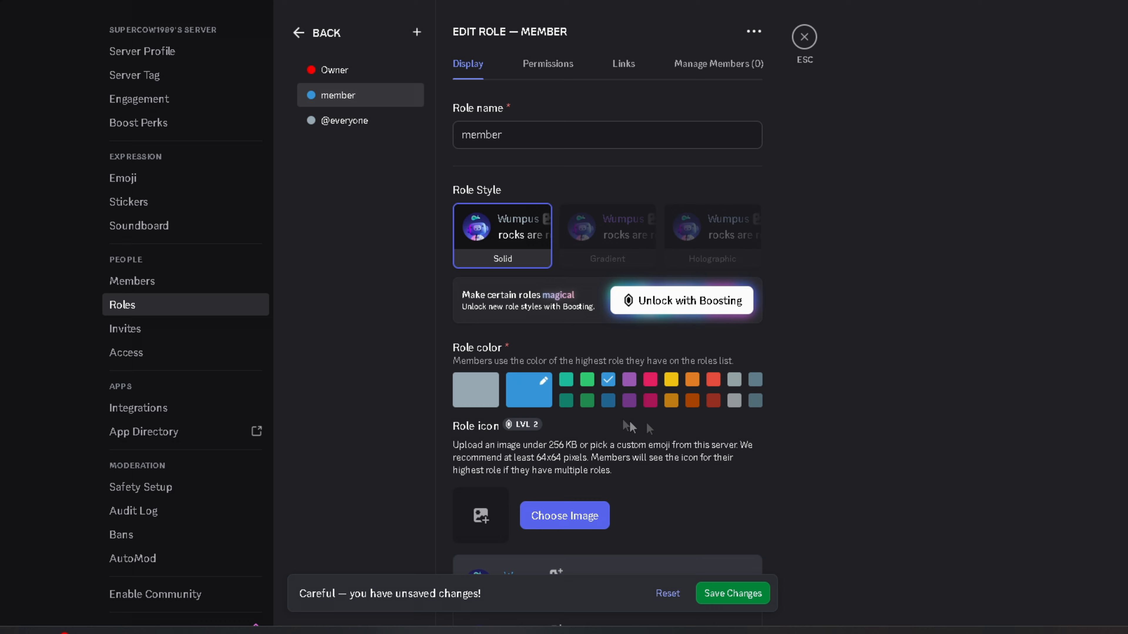
scroll(844, 259, down, 8)
click(743, 369)
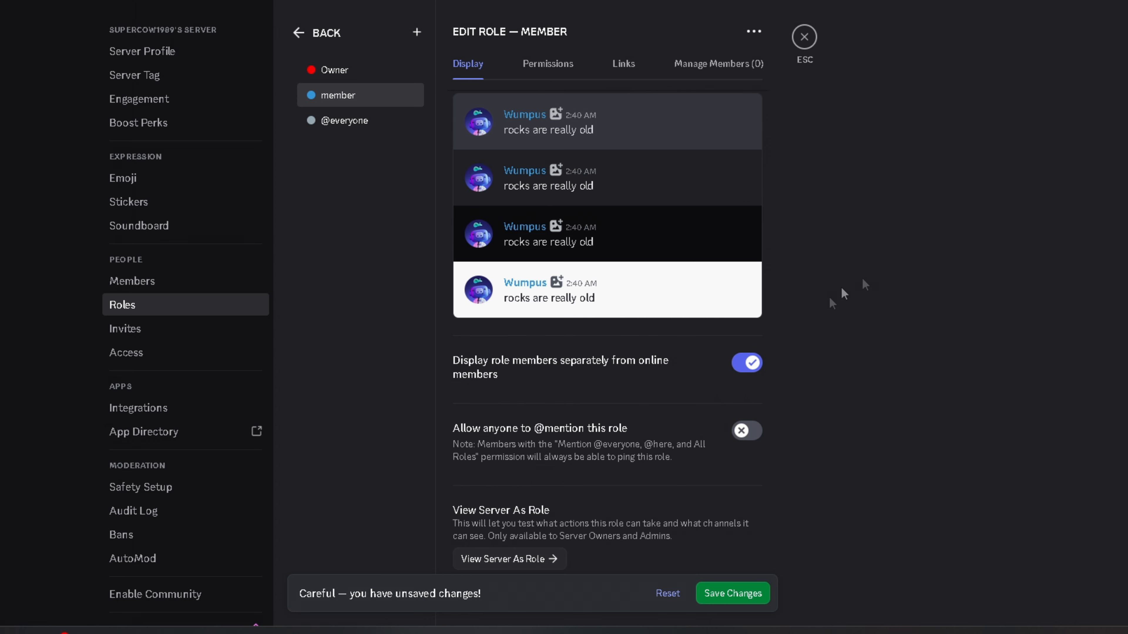
scroll(844, 311, up, 8)
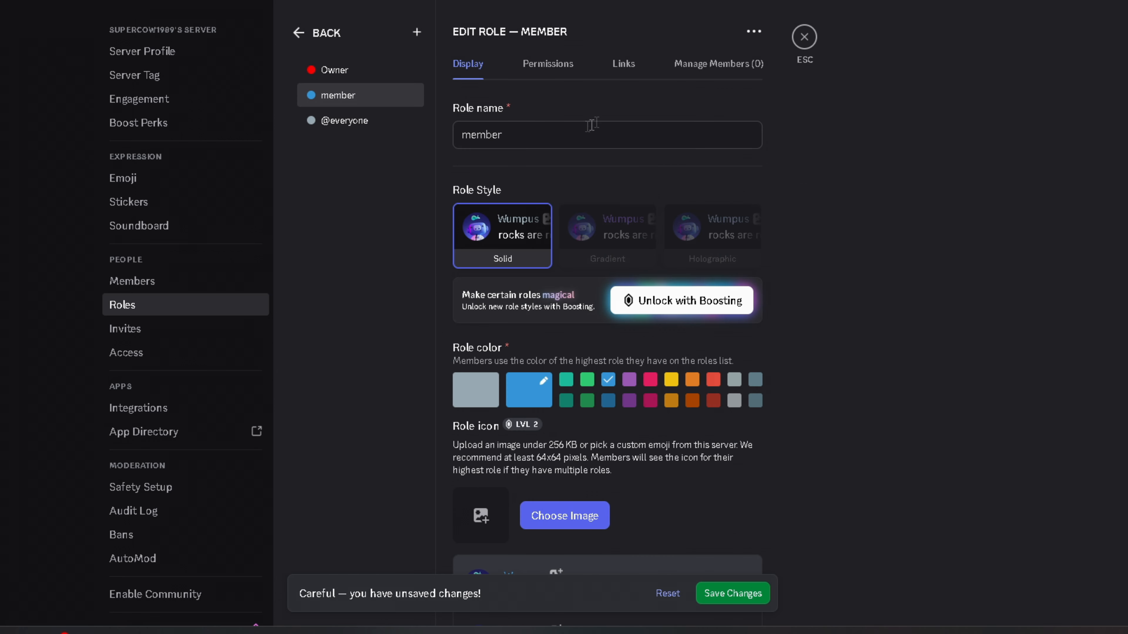
- Search the member role's permissions for 'mess', clear the search, and scroll to Membership Permissions
click(532, 73)
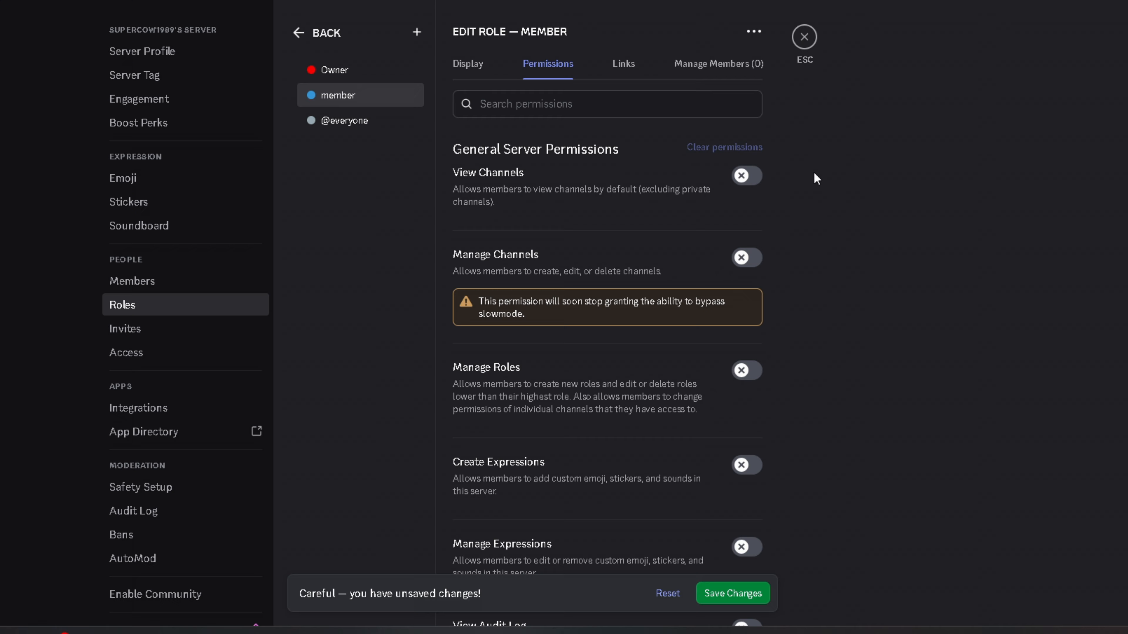
click(666, 107)
text(mess)
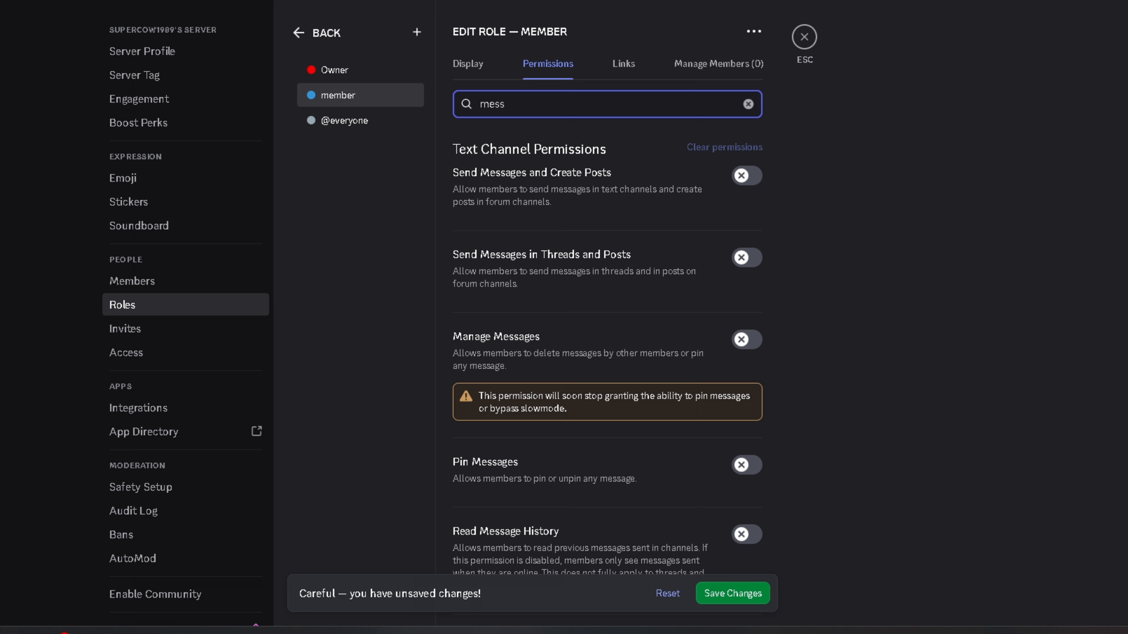
scroll(704, 270, down, 4)
scroll(648, 395, up, 4)
key(ctrl+a)
key(BackSpace)
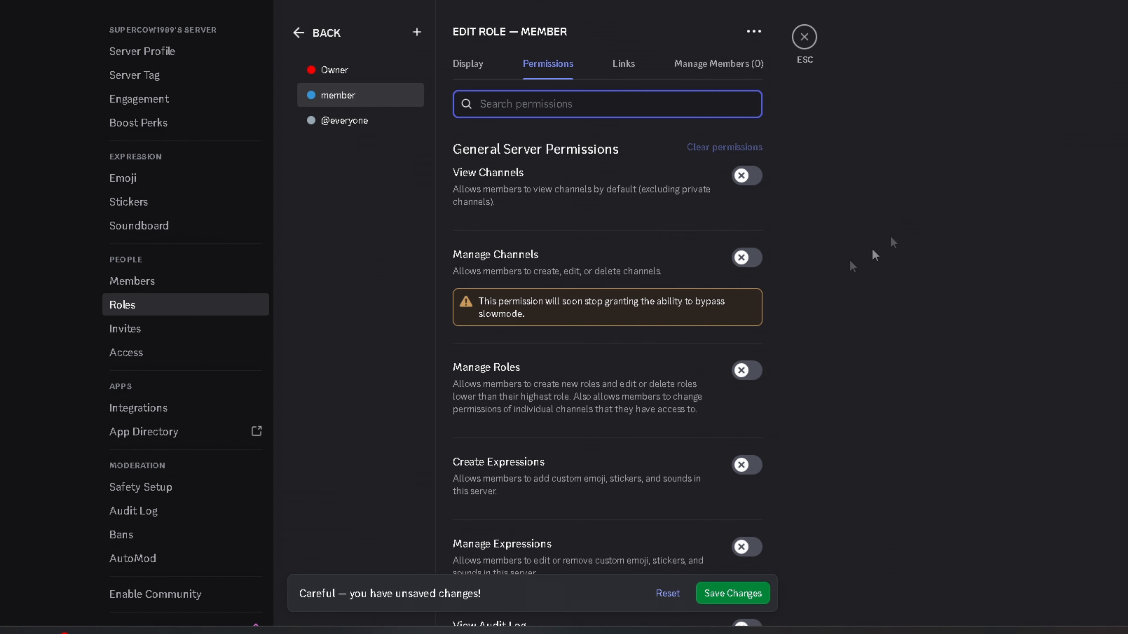
scroll(519, 348, down, 15)
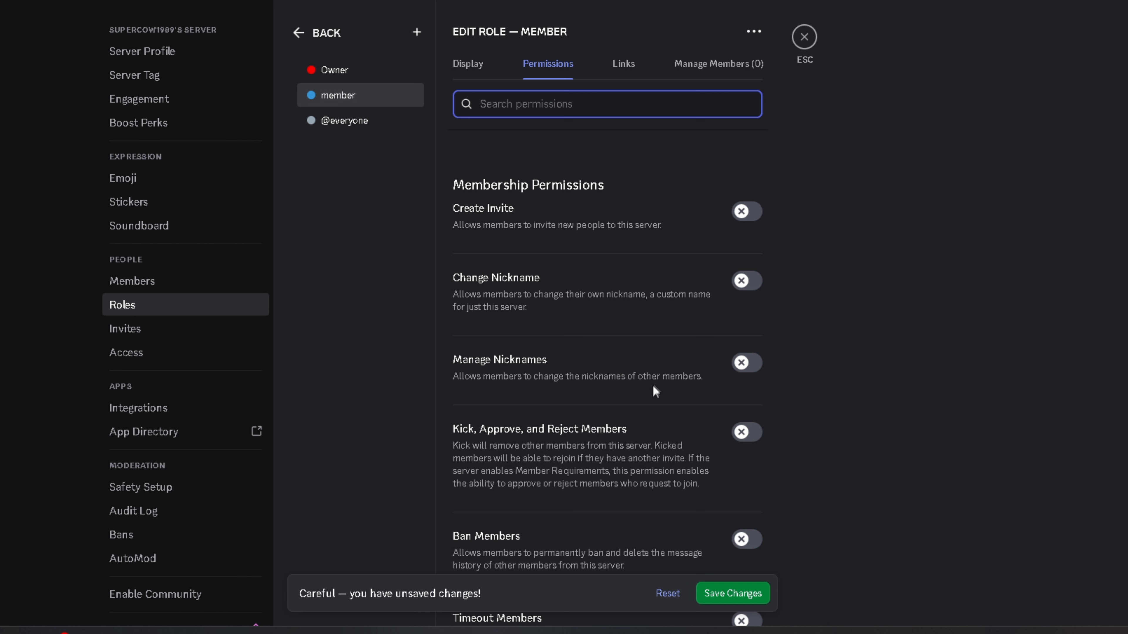
scroll(652, 384, down, 10)
- Save the member role's permissions and give the friend the member role
click(733, 594)
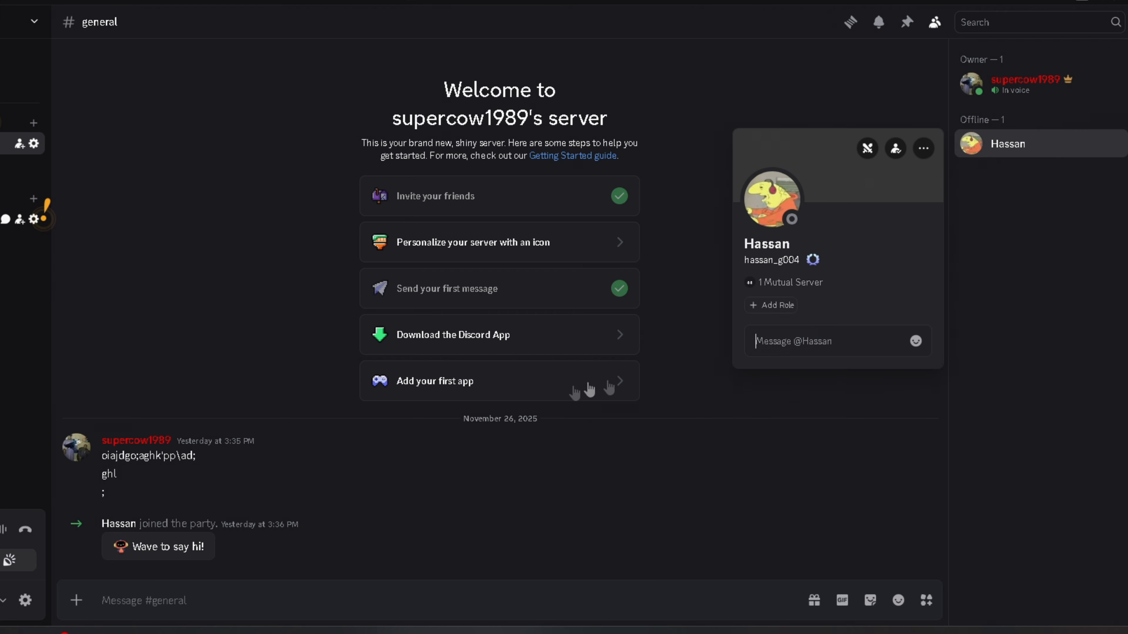
click(773, 305)
click(746, 398)
click(612, 287)
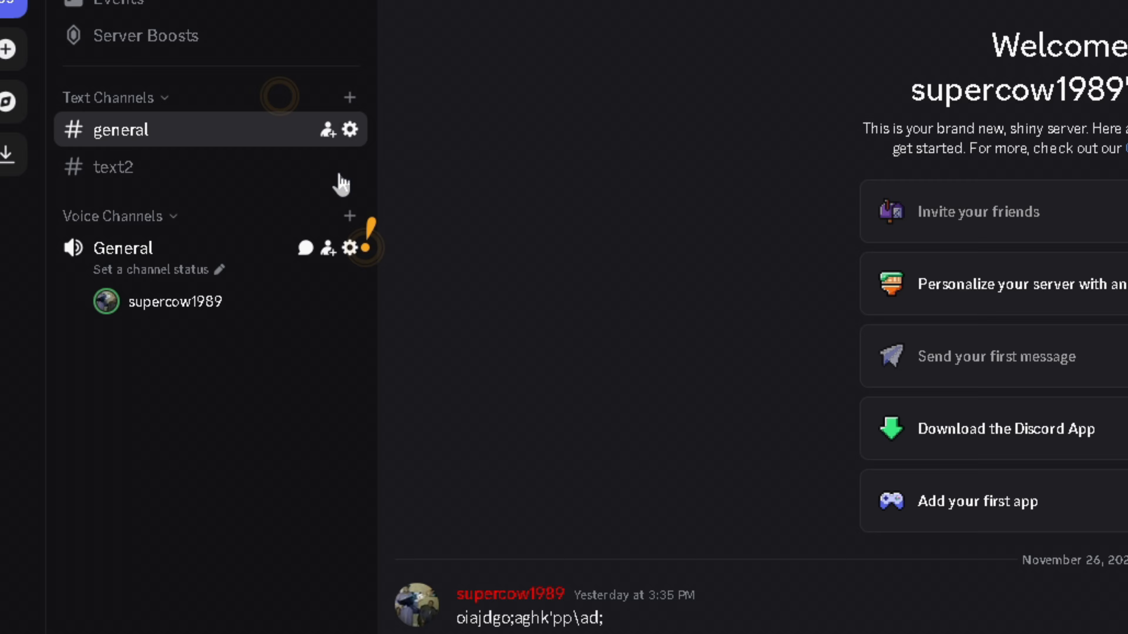
- Make text2 a private channel and grant the member role access
click(348, 171)
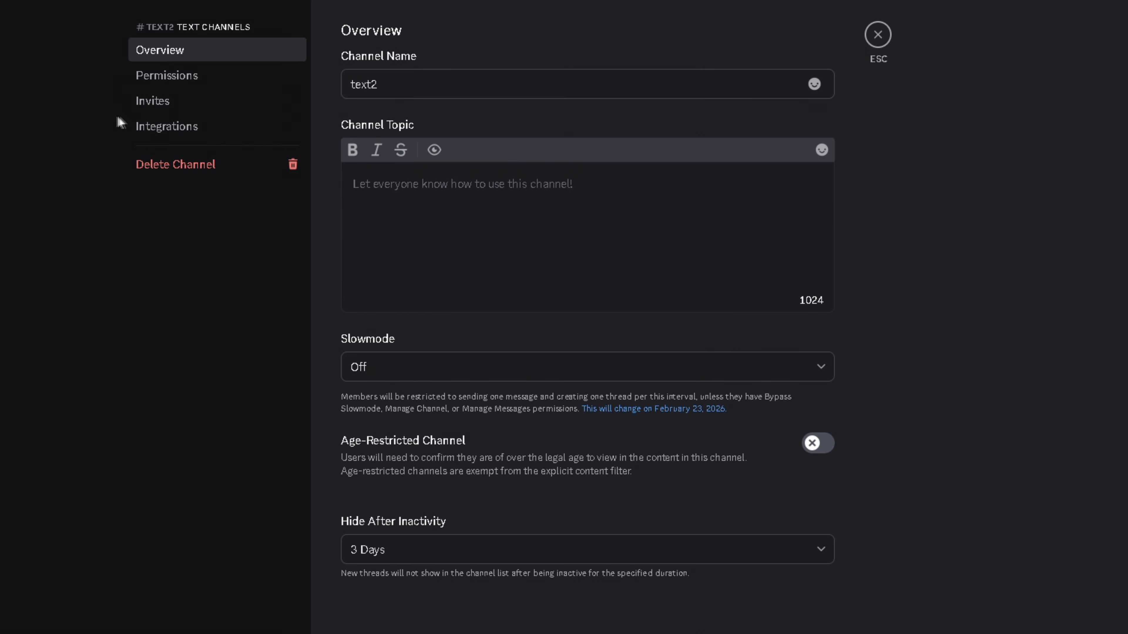
click(528, 23)
click(800, 143)
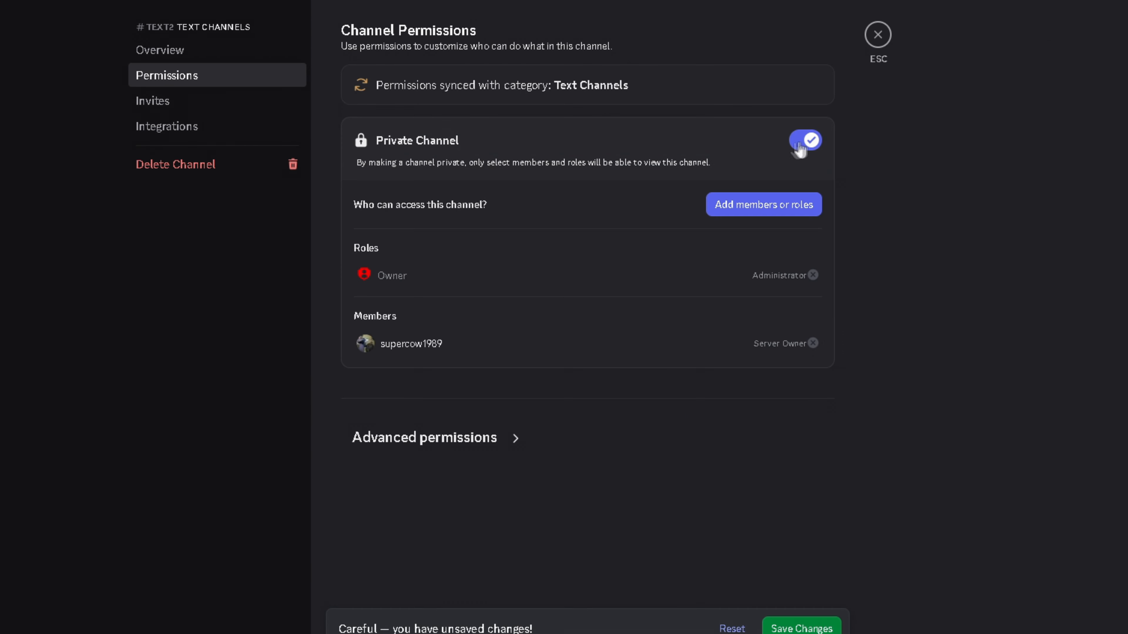
click(724, 208)
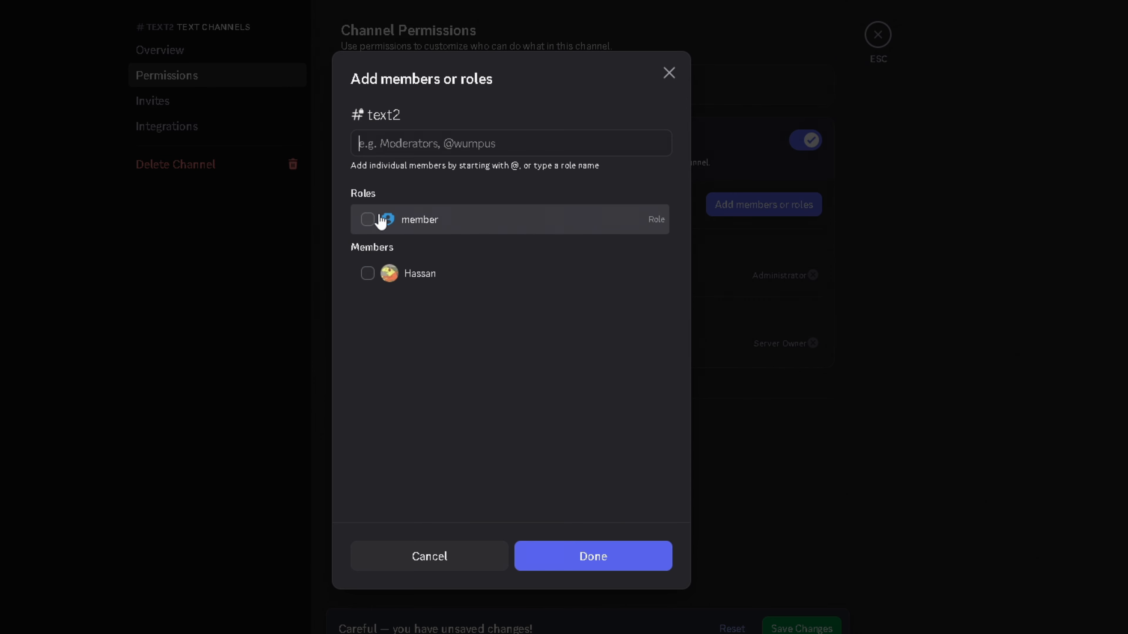
click(385, 220)
click(593, 557)
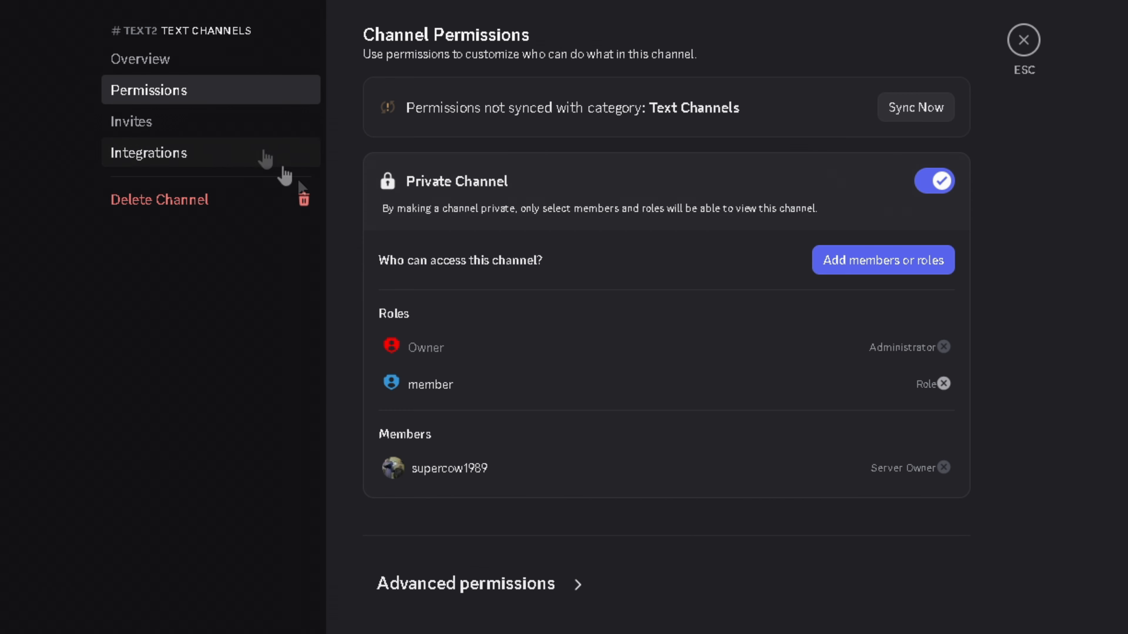
- Expand and review text2's advanced channel permissions
click(577, 586)
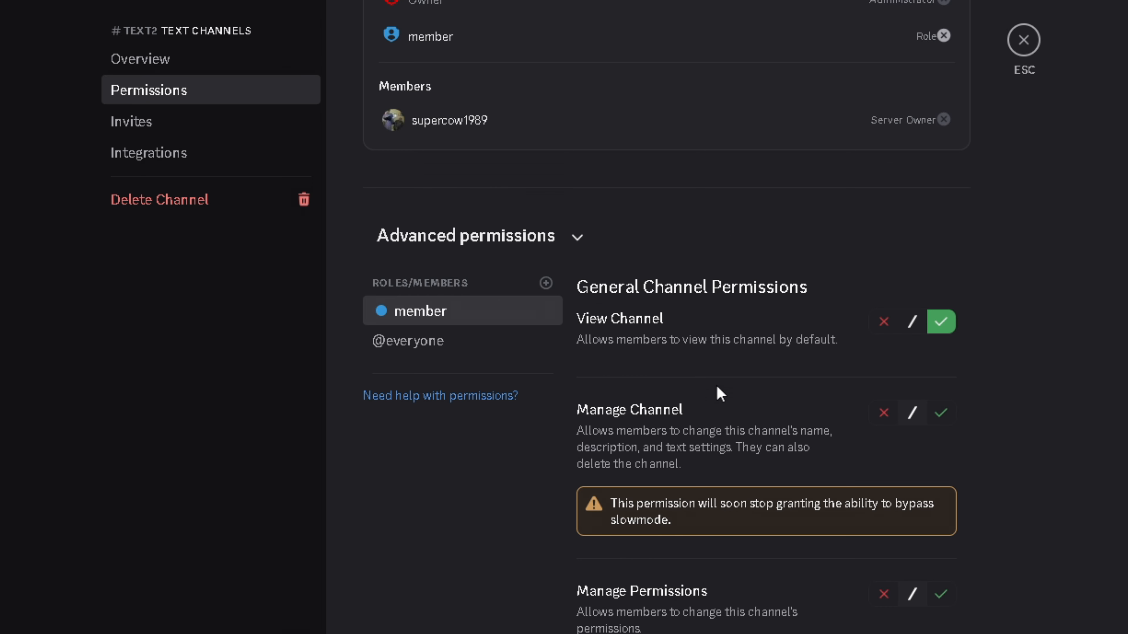
scroll(718, 391, down, 5)
scroll(884, 200, up, 2)
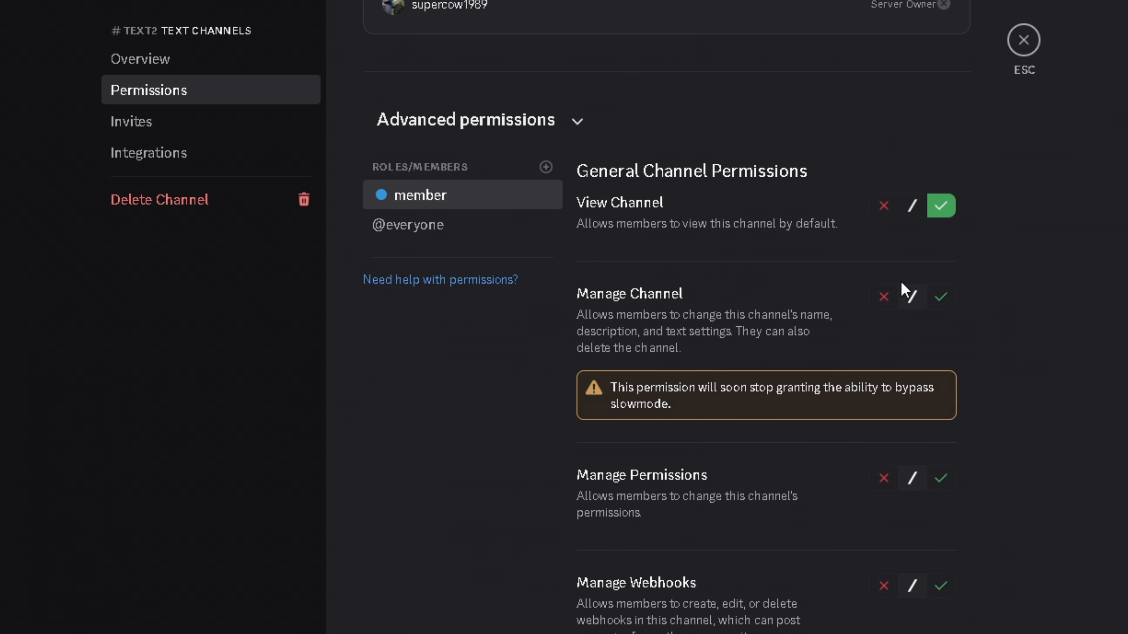
scroll(936, 298, down, 15)
scroll(894, 279, up, 2)
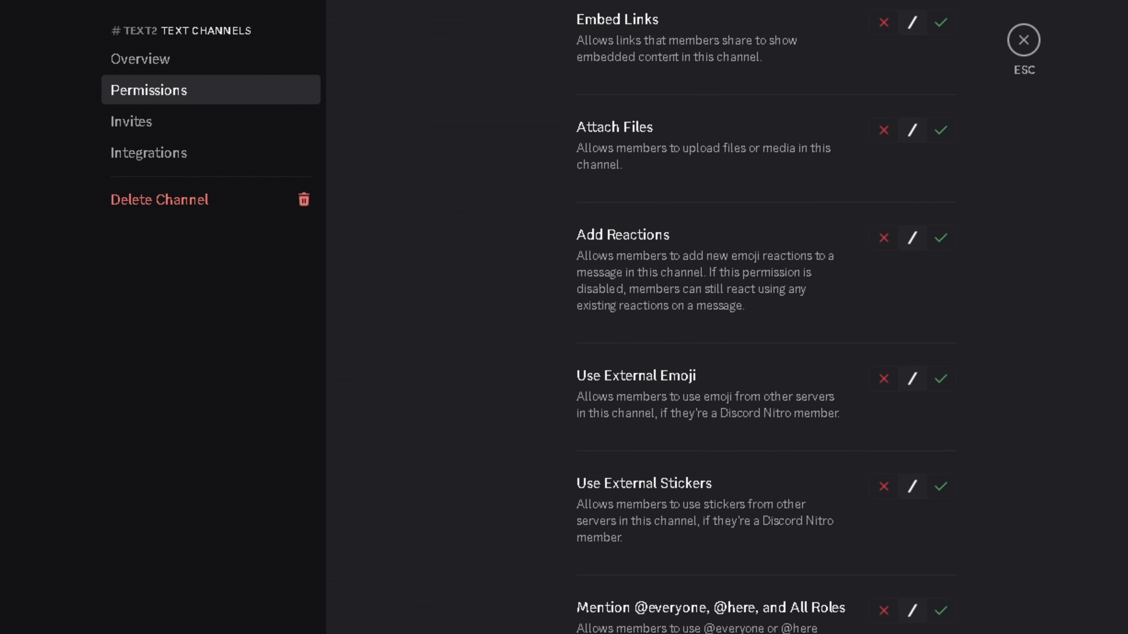
scroll(826, 539, up, 20)
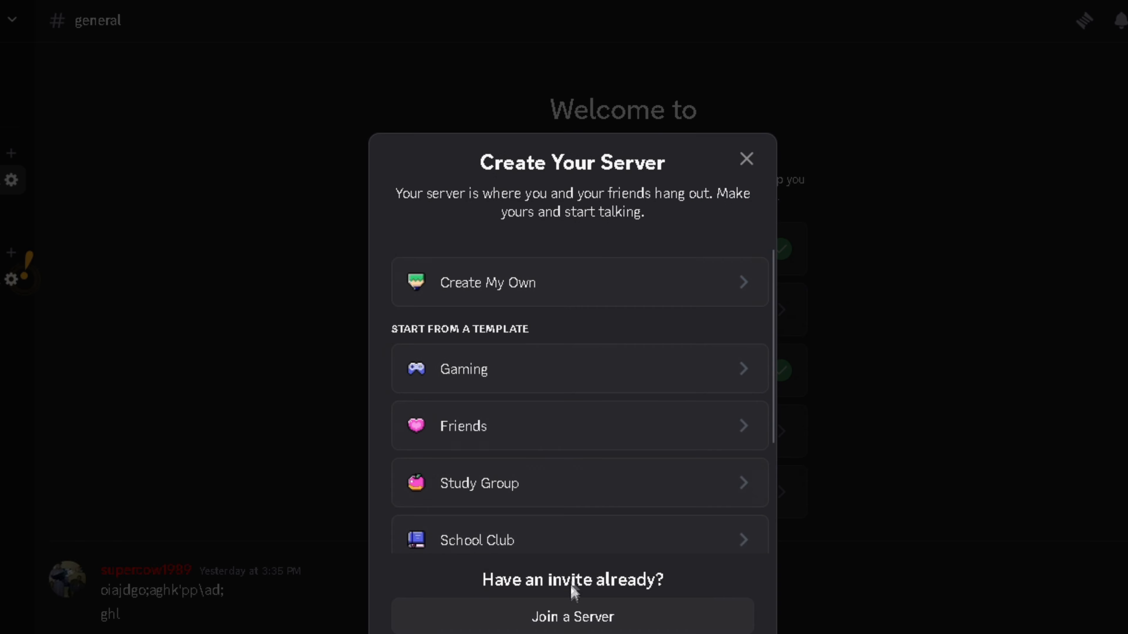
click(572, 615)
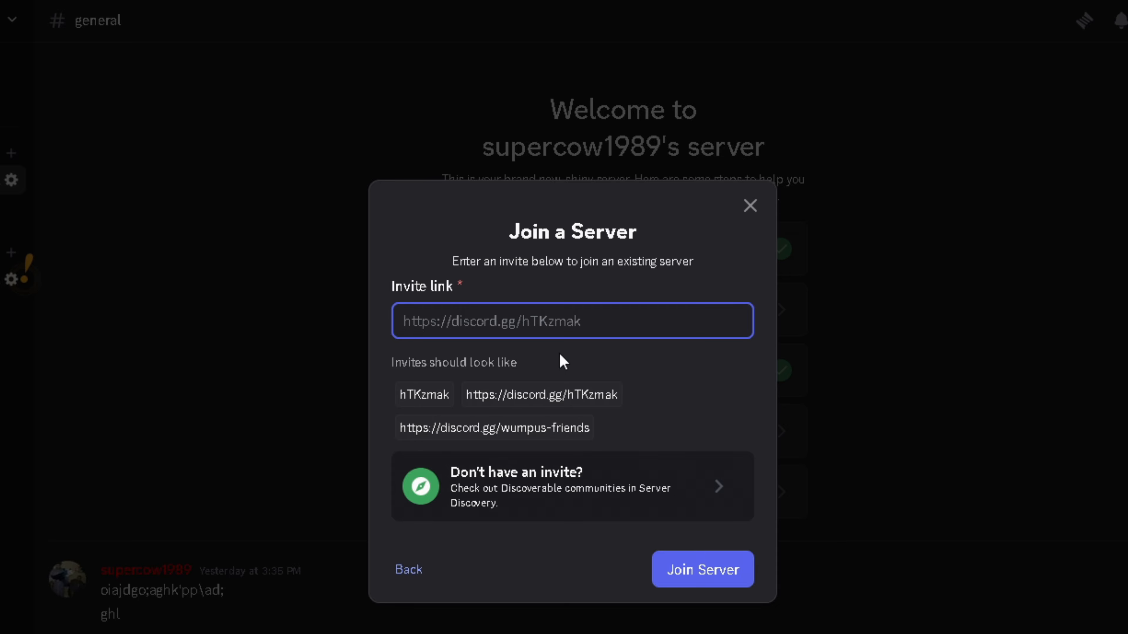
key(Return)
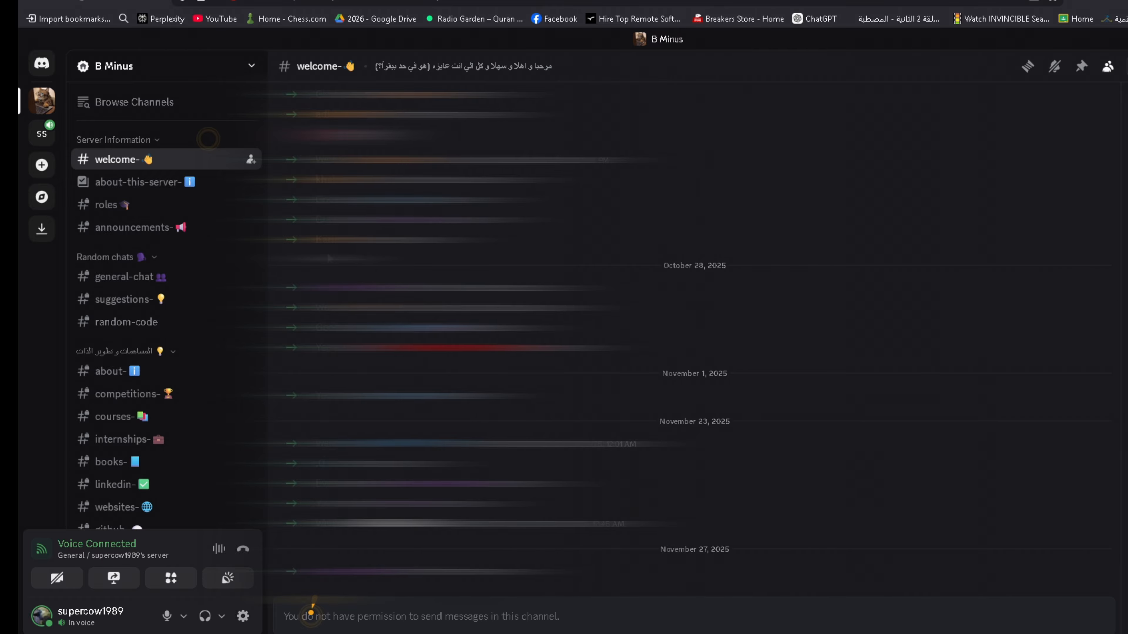
- In the #roles channel, react with 5 to receive the Term 5 role
click(205, 208)
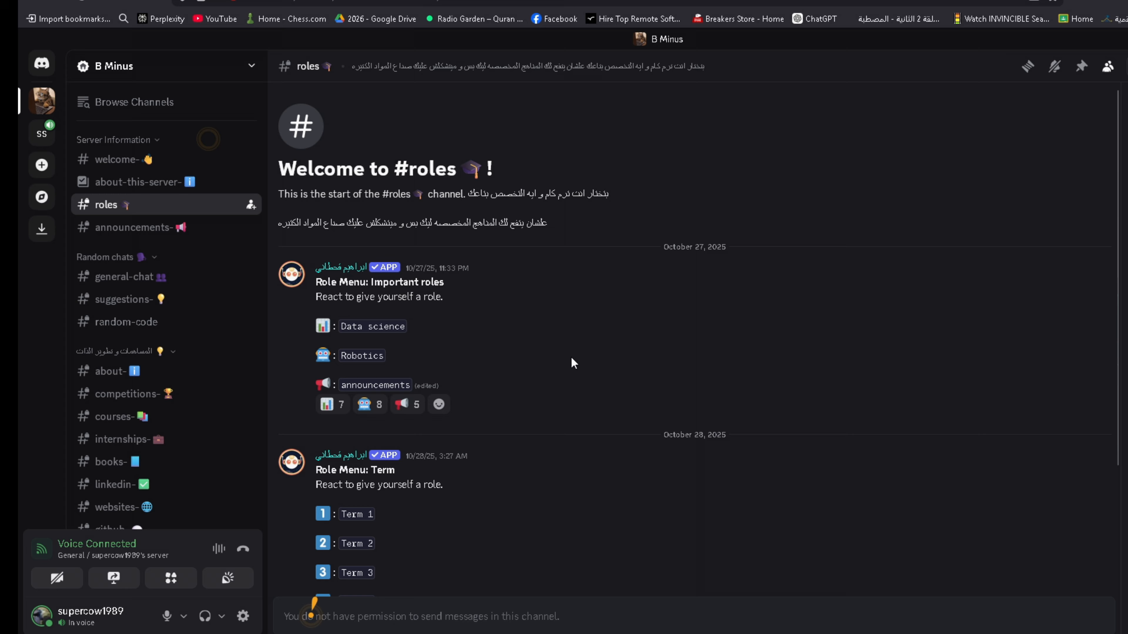
scroll(348, 371, down, 4)
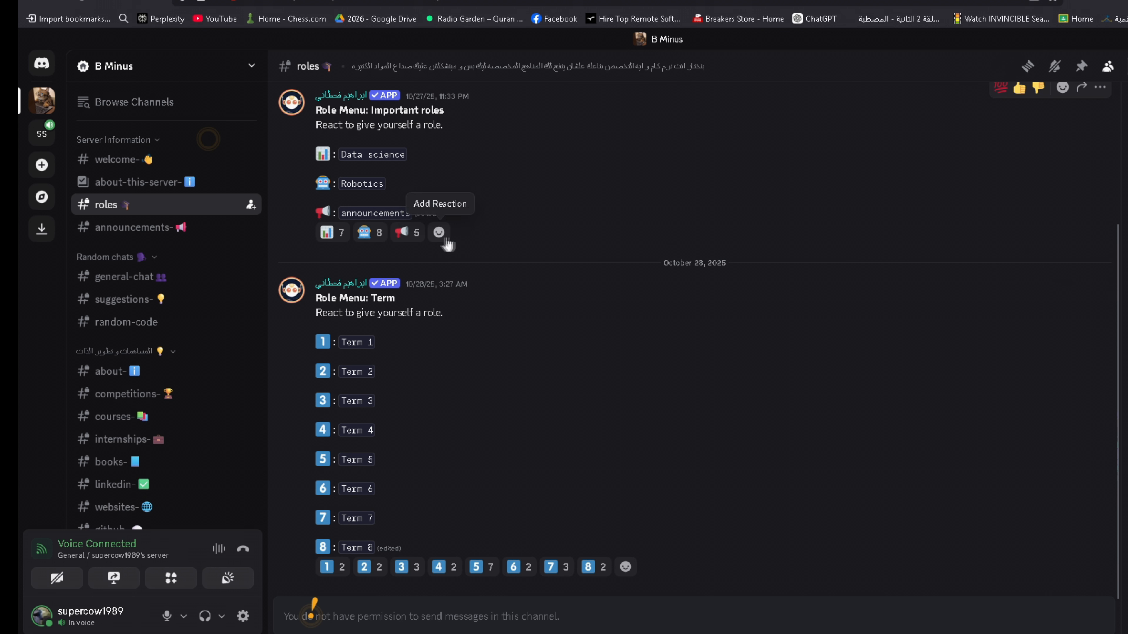
mouse_move(334, 235)
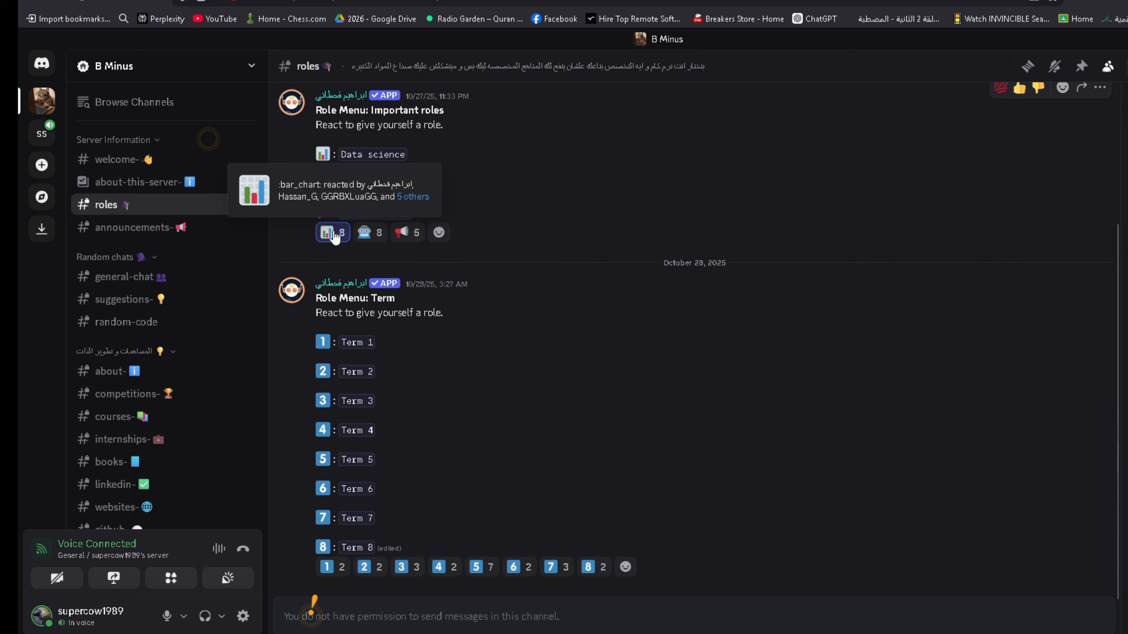
scroll(184, 363, down, 2)
scroll(187, 360, down, 2)
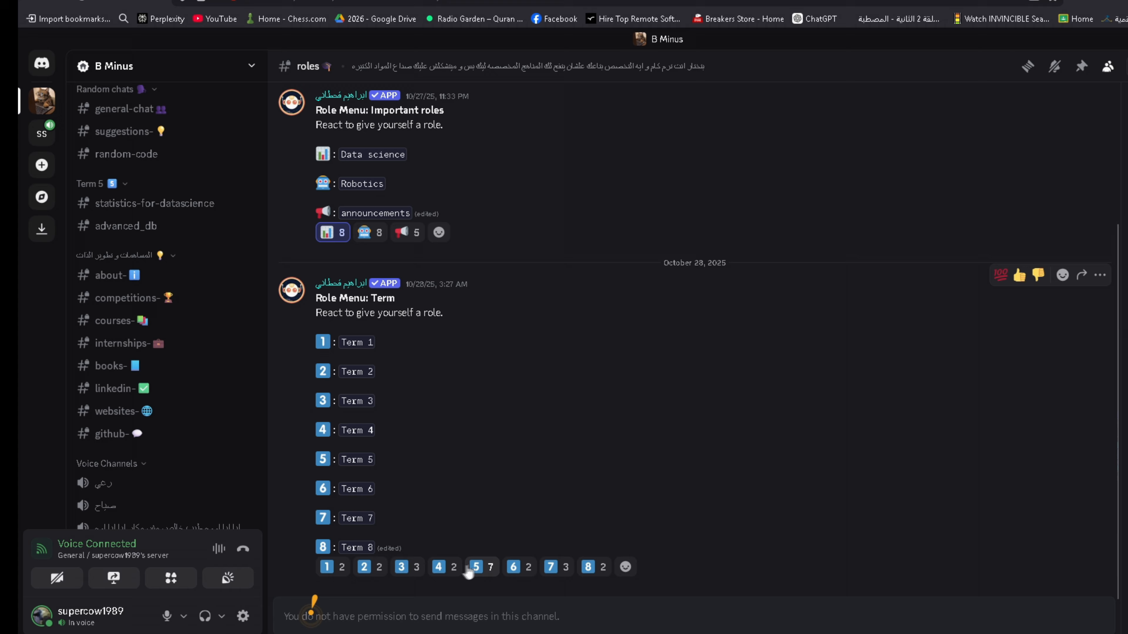
click(474, 568)
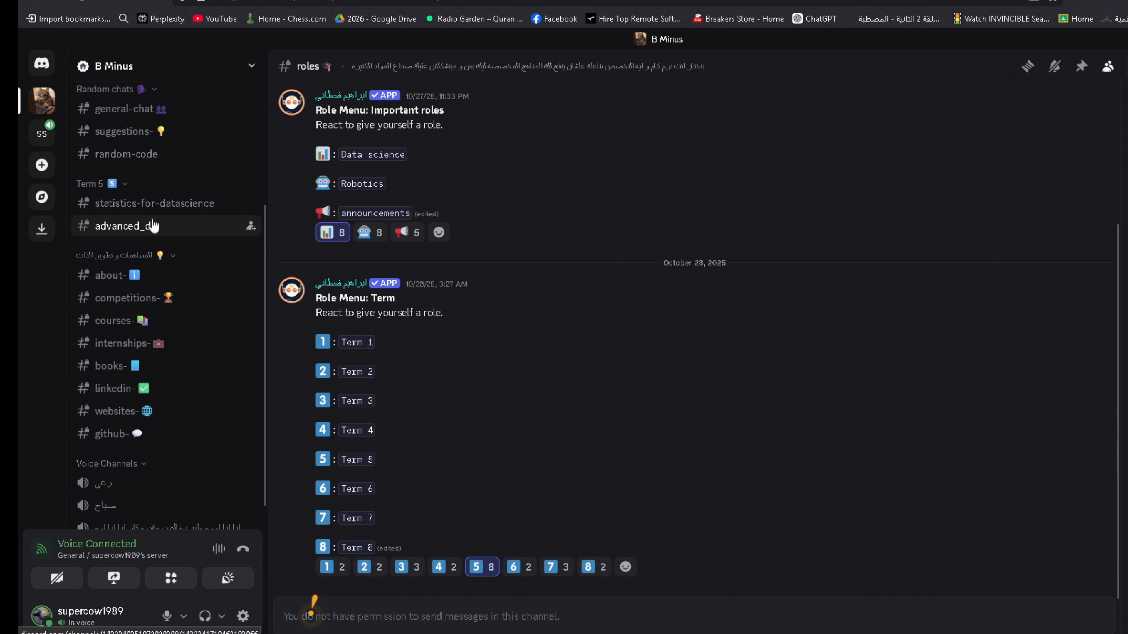
scroll(153, 223, up, 4)
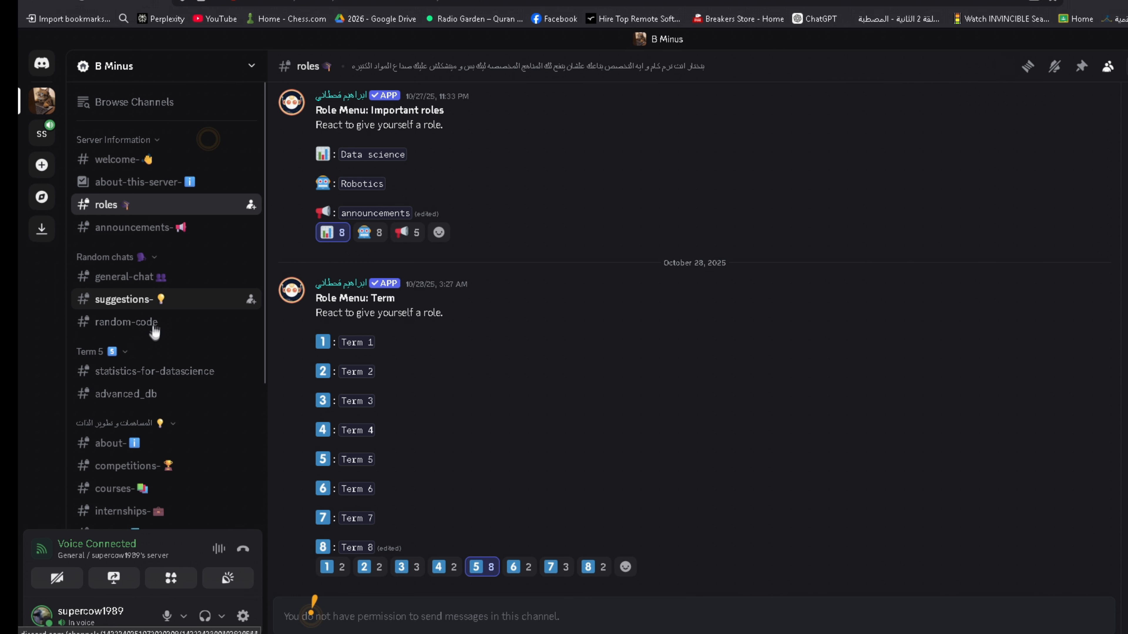
right_click(189, 285)
key(Escape)
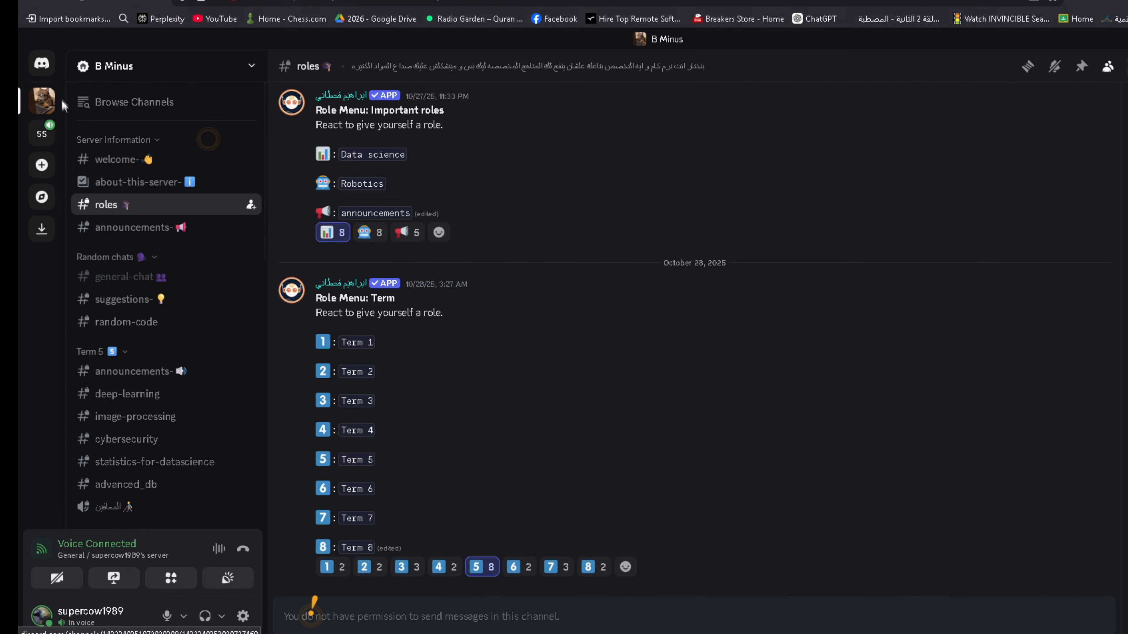
- Glance at the friend's DM options, then return to the SS server's general channel
click(42, 63)
right_click(157, 220)
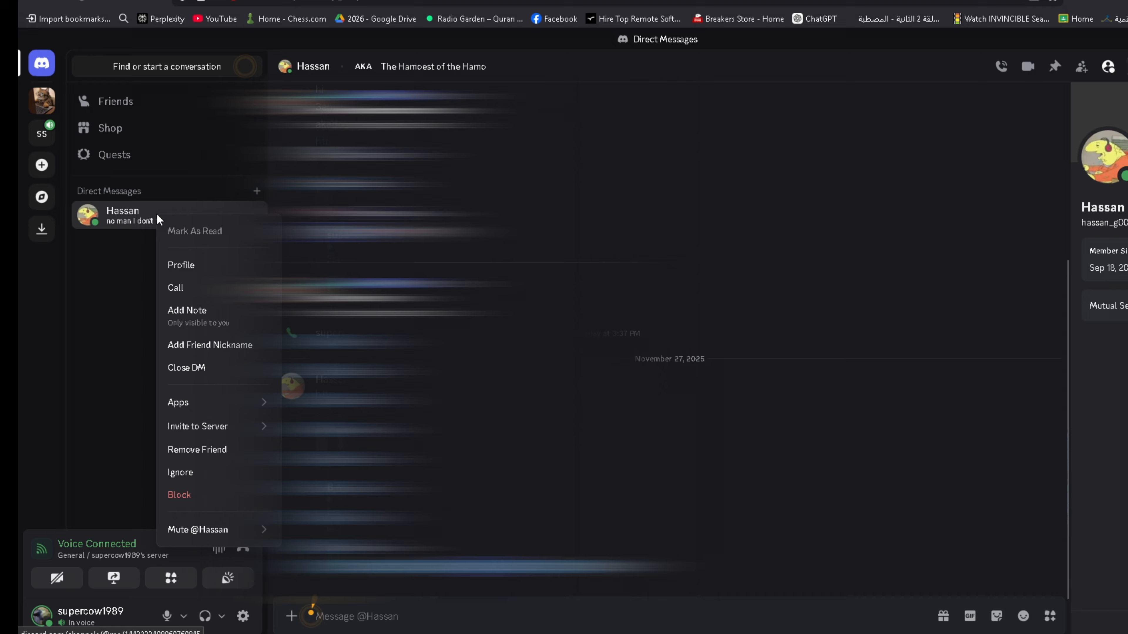
mouse_move(227, 537)
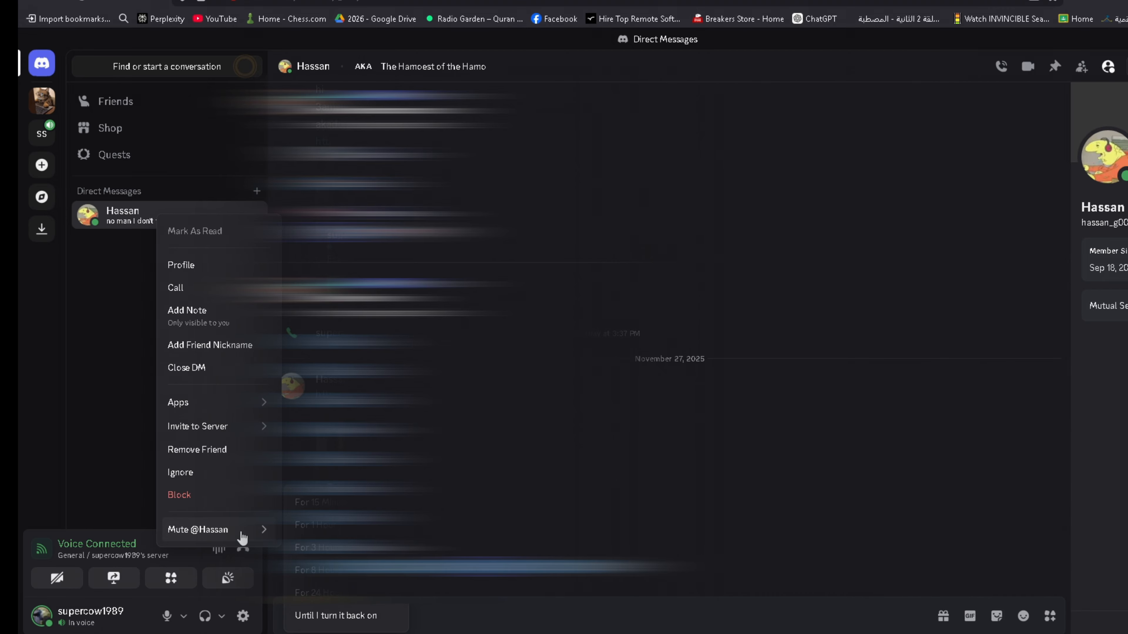
click(149, 398)
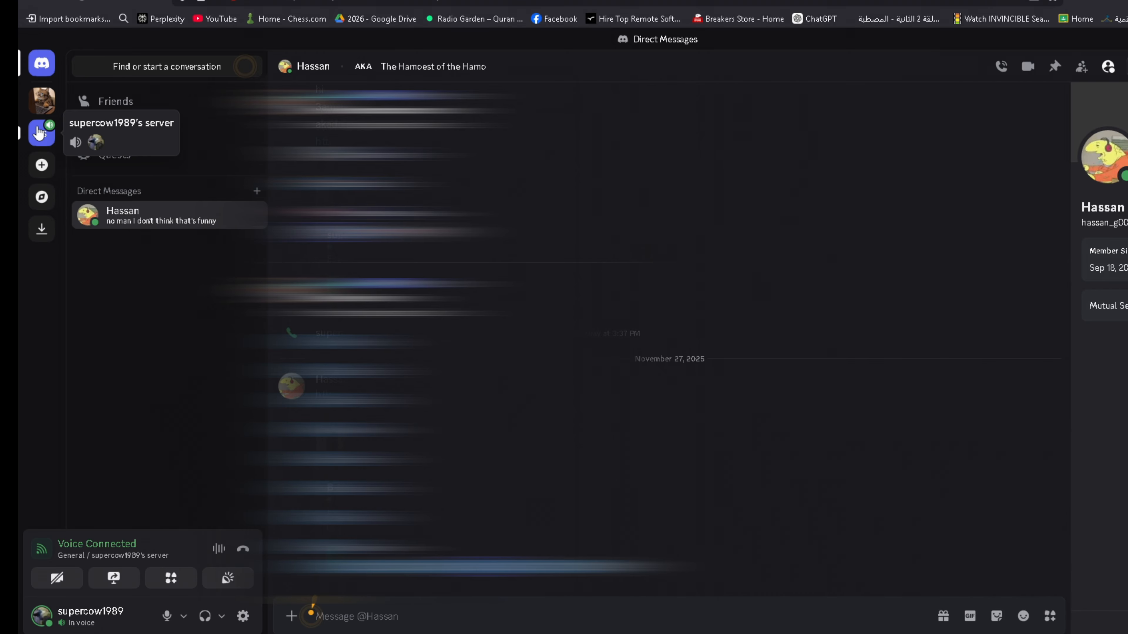
click(42, 133)
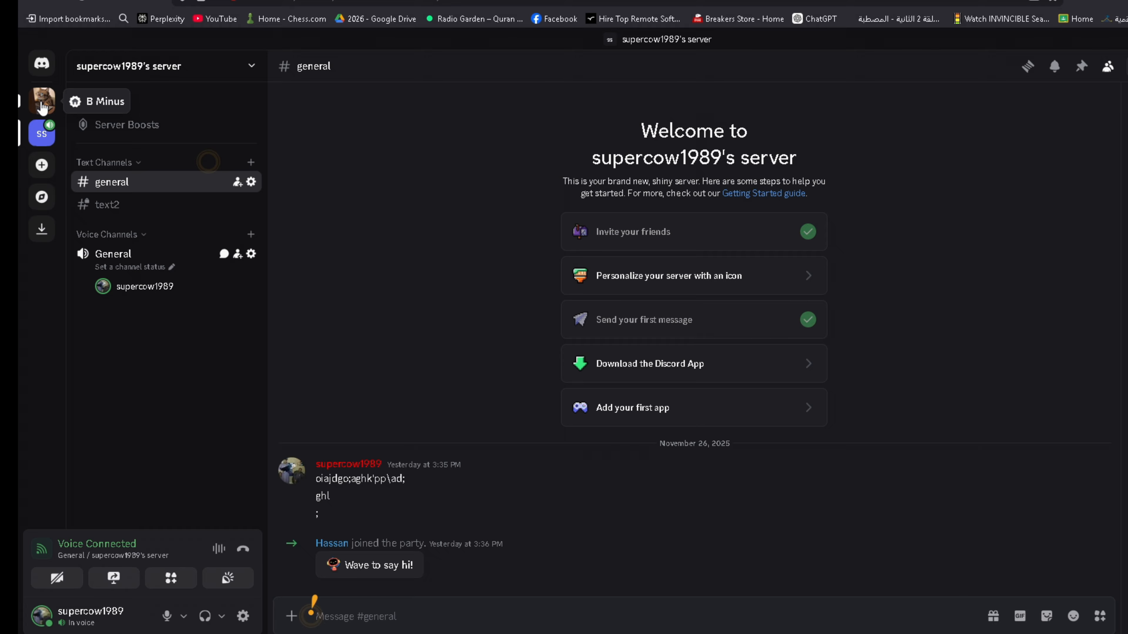